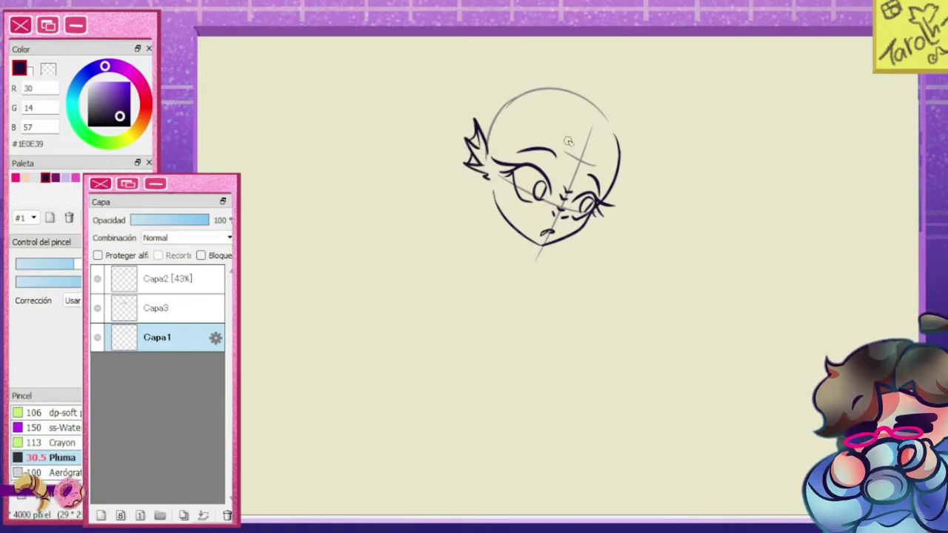
Copy the fin-shaped ear onto its own layer and reposition it closer against the side of the head
{"action": "left_click_drag", "start_coordinate": [442, 168], "coordinate": [465, 111]}
{"action": "key", "text": "ctrl+c"}
{"action": "key", "text": "ctrl+v"}
{"action": "key", "text": "ctrl+t"}
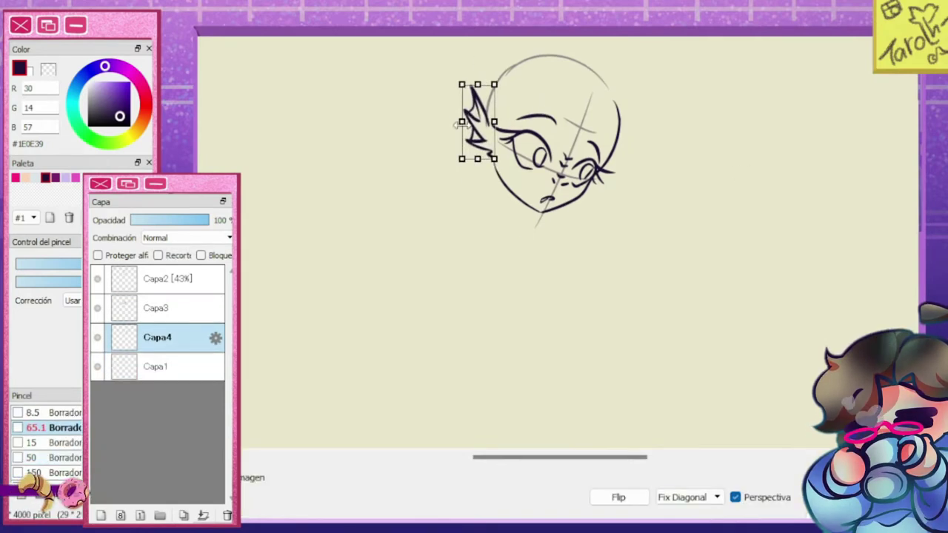
{"action": "key", "text": "h"}
{"action": "key", "text": "Return"}
{"action": "key", "text": "h"}
{"action": "key", "text": "n"}
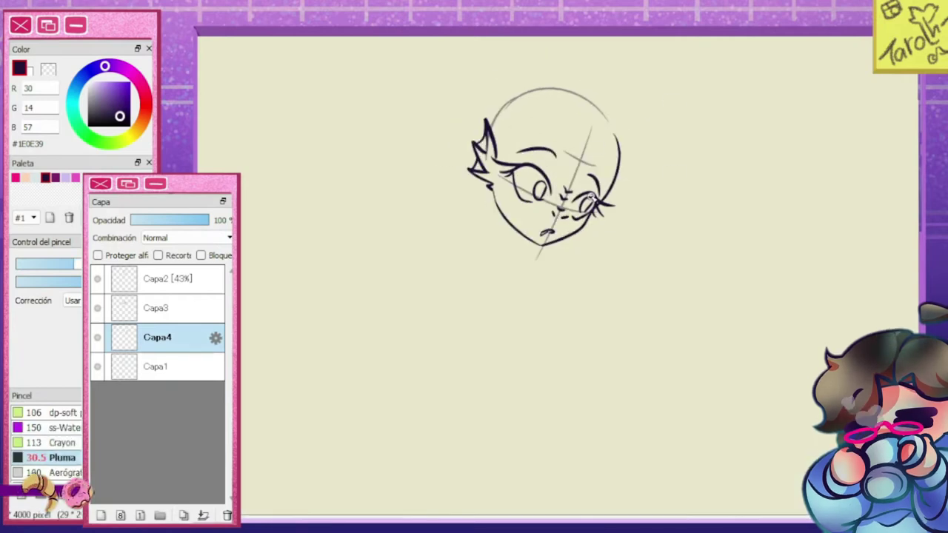
Redraw the eyebrows and mouth on layer Capa3, and thicken the upper eyelids of both eyes
{"action": "left_click", "coordinate": [157, 308]}
{"action": "key", "text": "h"}
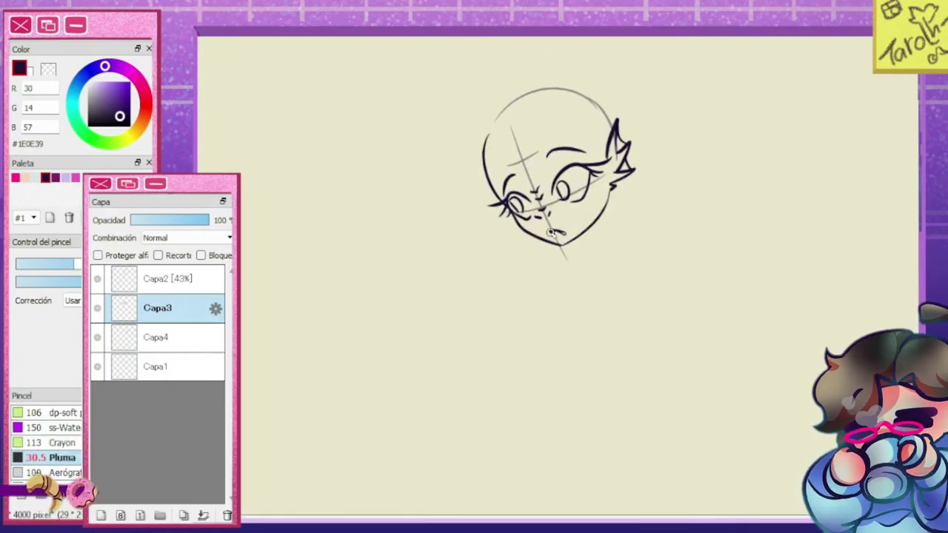
{"action": "key", "text": "h"}
{"action": "key", "text": "h"}
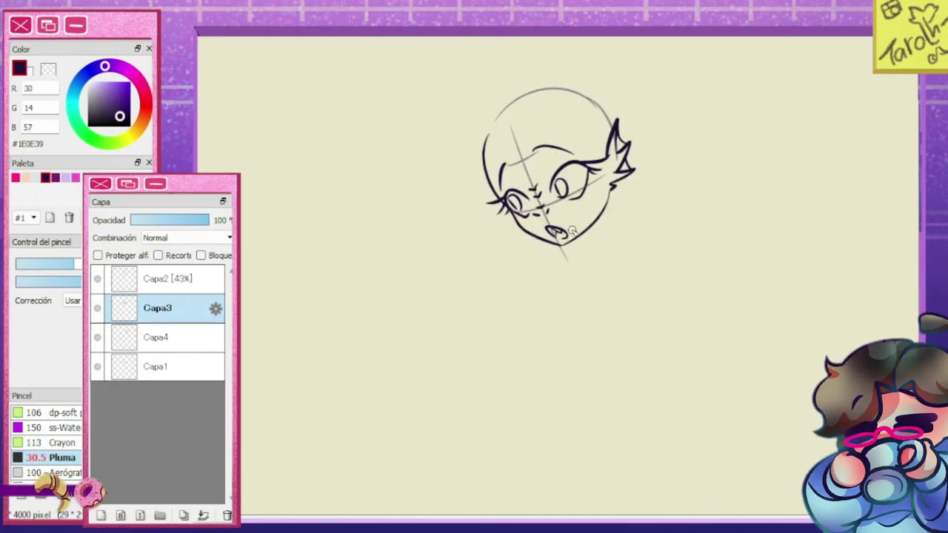
{"action": "key", "text": "h"}
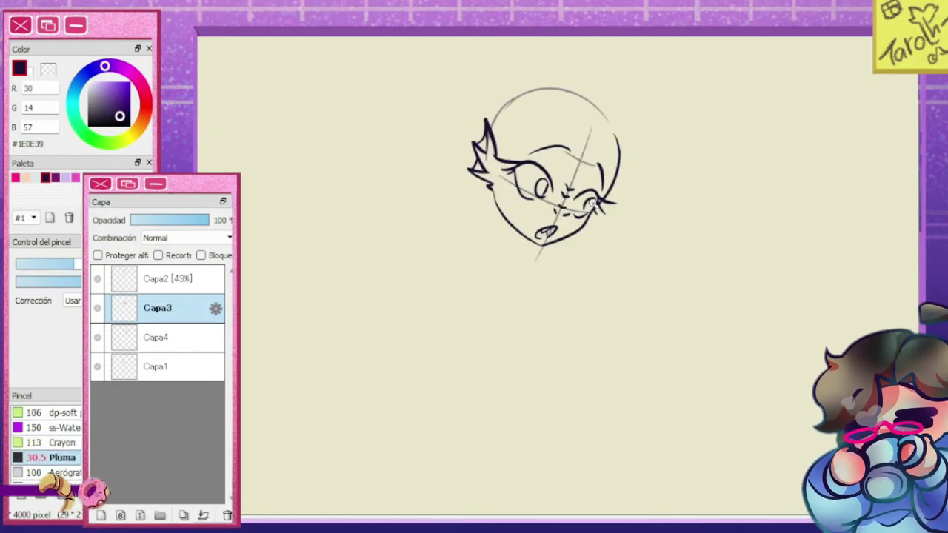
{"action": "key", "text": "h"}
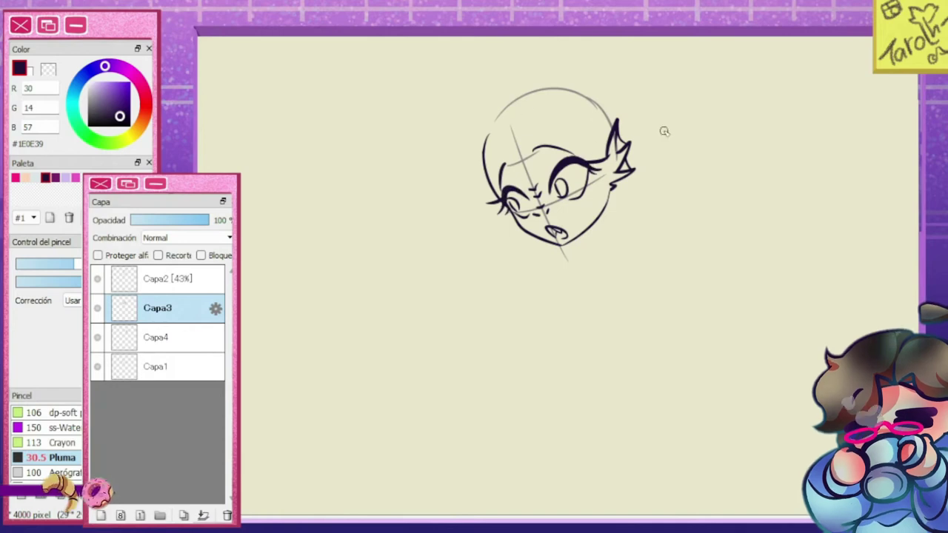
{"action": "key", "text": "Home"}
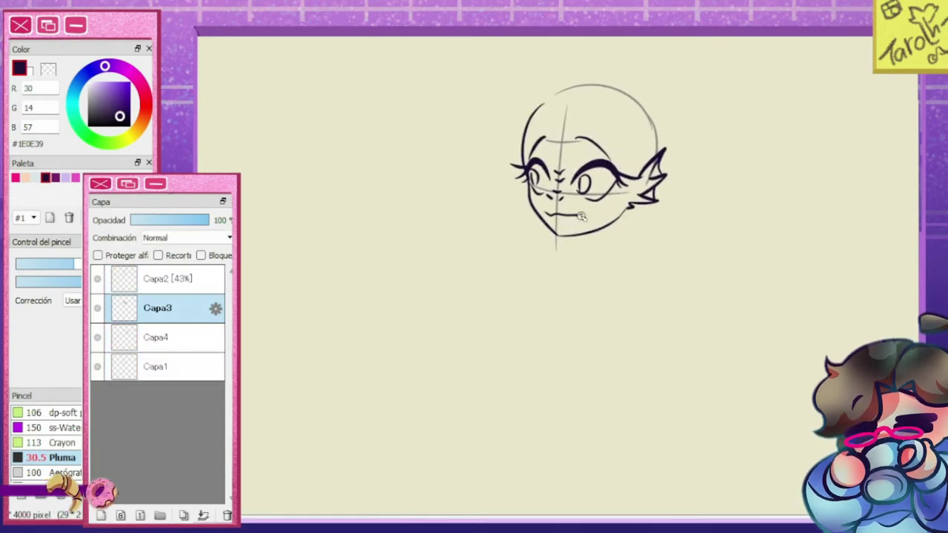
Try redrawing the mouth on Capa3 as a wide open grin filled with pointed teeth
{"action": "key", "text": "e"}
{"action": "key", "text": "n"}
{"action": "key", "text": "h"}
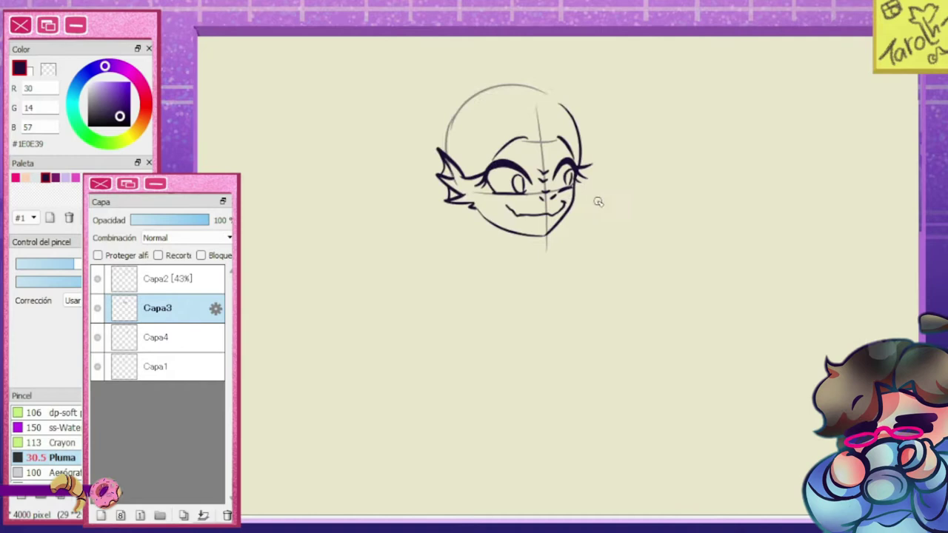
{"action": "key", "text": "h"}
{"action": "key", "text": "e"}
{"action": "key", "text": "n"}
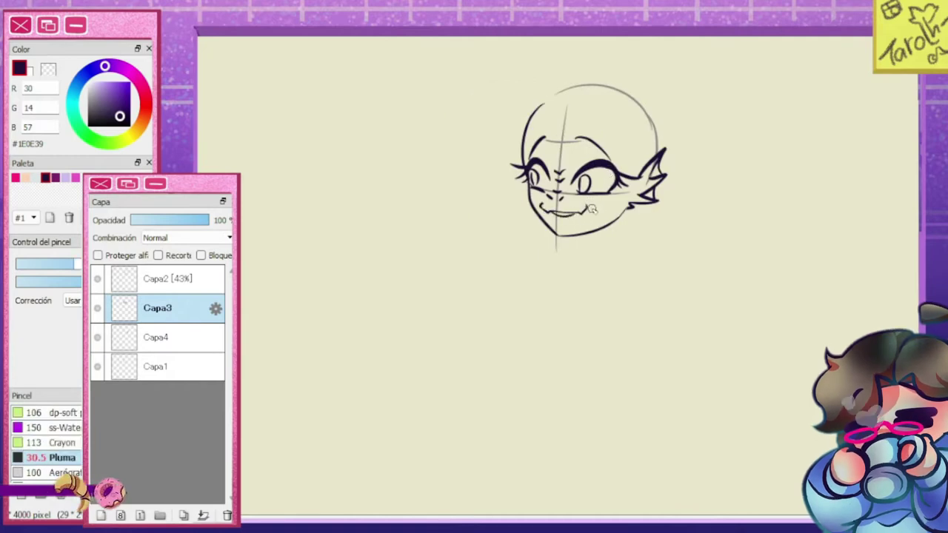
{"action": "key", "text": "h"}
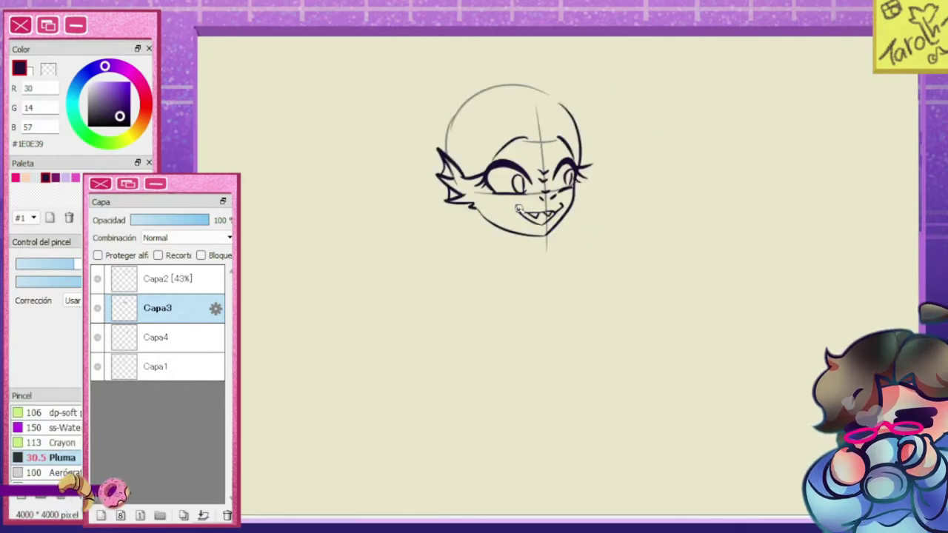
{"action": "key", "text": "h"}
{"action": "key", "text": "e"}
{"action": "key", "text": "n"}
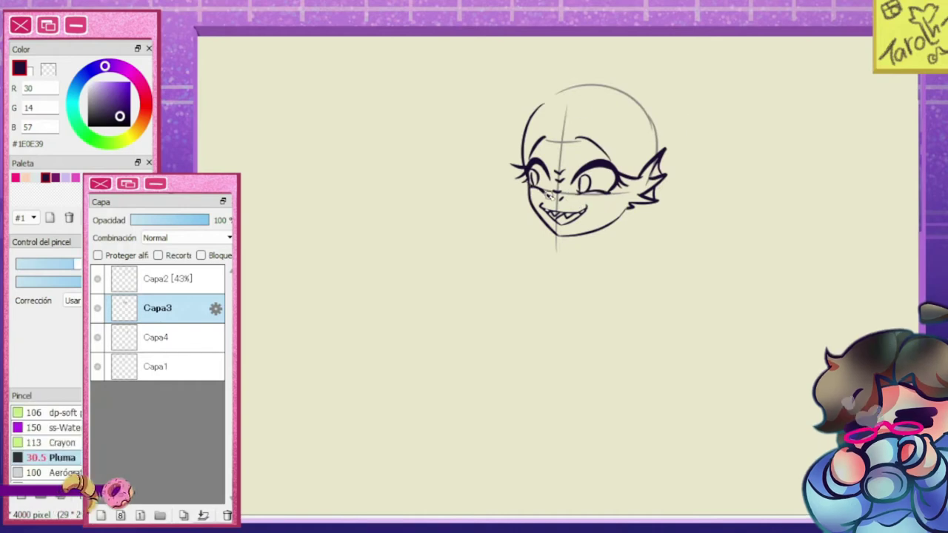
Try replacing the toothed grin on Capa3 with a small closed, curvy smile
{"action": "left_click", "coordinate": [157, 366]}
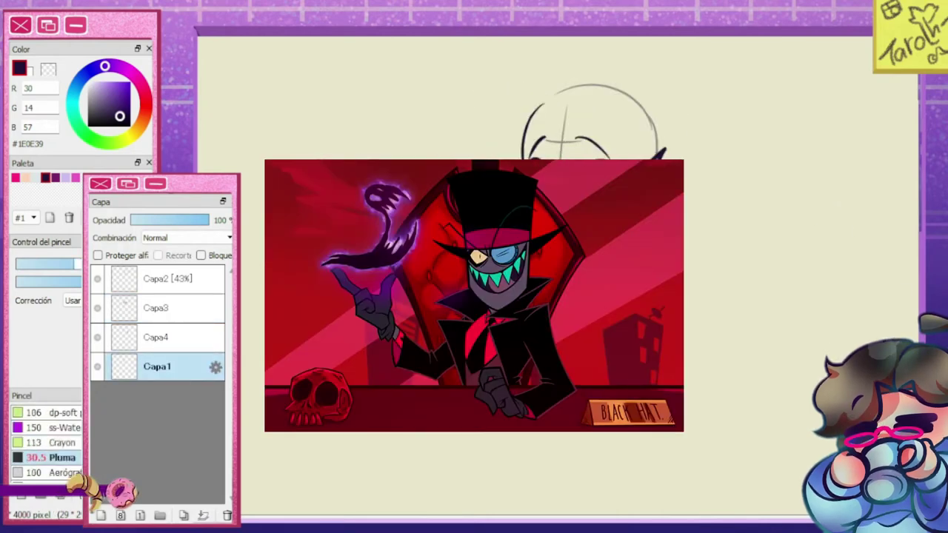
{"action": "key", "text": "e"}
{"action": "scroll", "coordinate": [522, 210], "scroll_direction": "up", "scroll_amount": 2}
{"action": "left_click", "coordinate": [157, 308]}
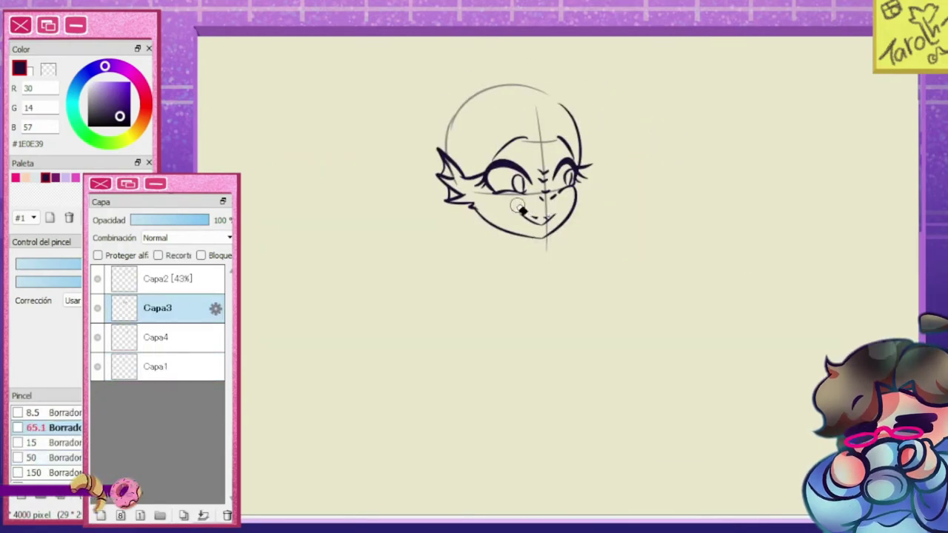
{"action": "key", "text": "h"}
{"action": "key", "text": "n"}
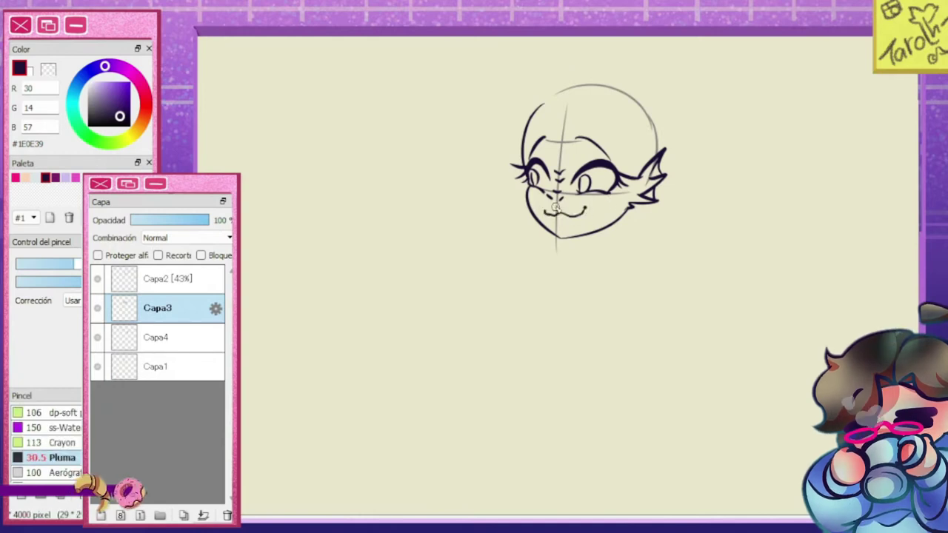
Try a broader jaw with a wider closed smile, merging layer Capa4 into Capa1
{"action": "left_click", "coordinate": [157, 367]}
{"action": "key", "text": "e"}
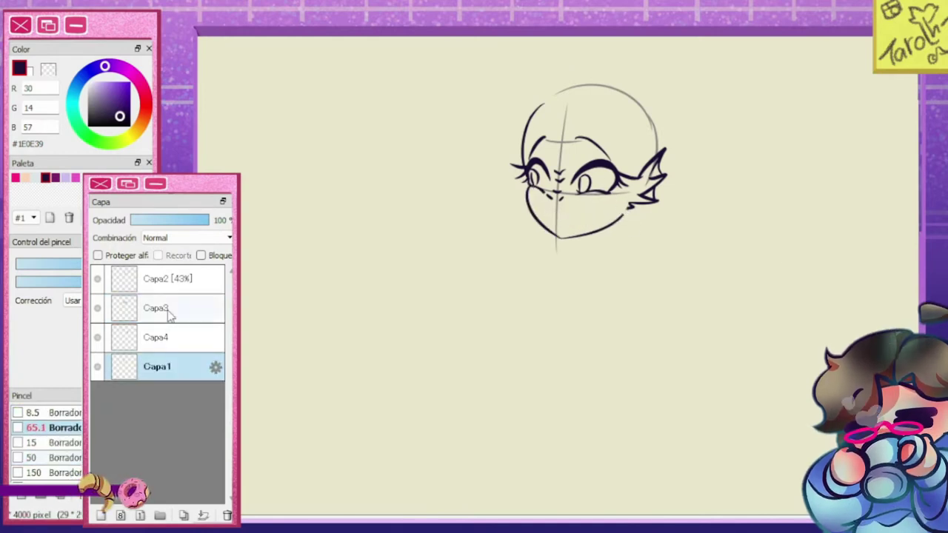
{"action": "key", "text": "ctrl+e"}
{"action": "key", "text": "n"}
{"action": "key", "text": "h"}
{"action": "key", "text": "e"}
{"action": "key", "text": "n"}
{"action": "key", "text": "h"}
{"action": "key", "text": "h"}
{"action": "left_click_drag", "start_coordinate": [567, 211], "coordinate": [511, 215]}
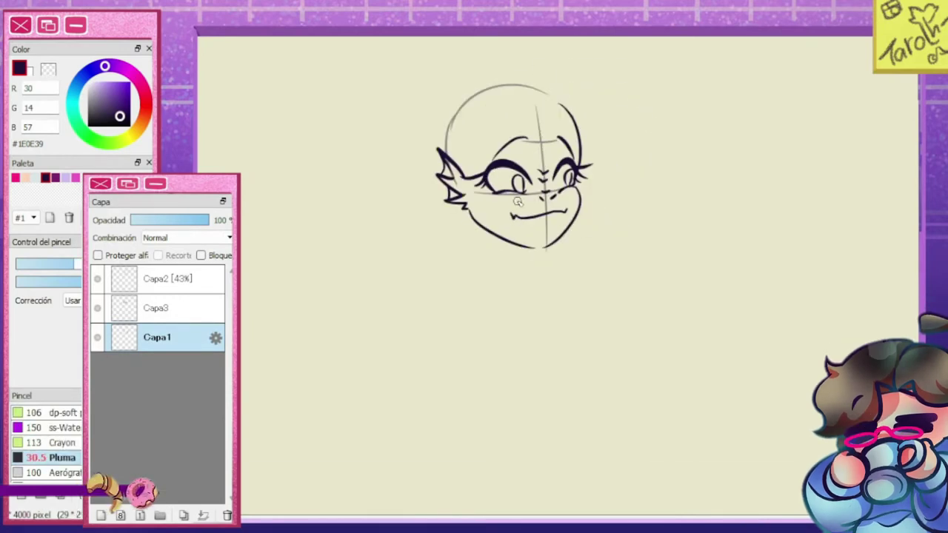
Try reworking the closed smile into a smirk with curled corners and redrawing the cheek and chin lines
{"action": "key", "text": "e"}
{"action": "key", "text": "n"}
{"action": "key", "text": "h"}
{"action": "key", "text": "e"}
{"action": "key", "text": "n"}
{"action": "mouse_move", "coordinate": [578, 242]}
{"action": "left_mouse_down"}
{"action": "mouse_move", "coordinate": [530, 235]}
{"action": "mouse_move", "coordinate": [527, 198]}
{"action": "left_mouse_up"}
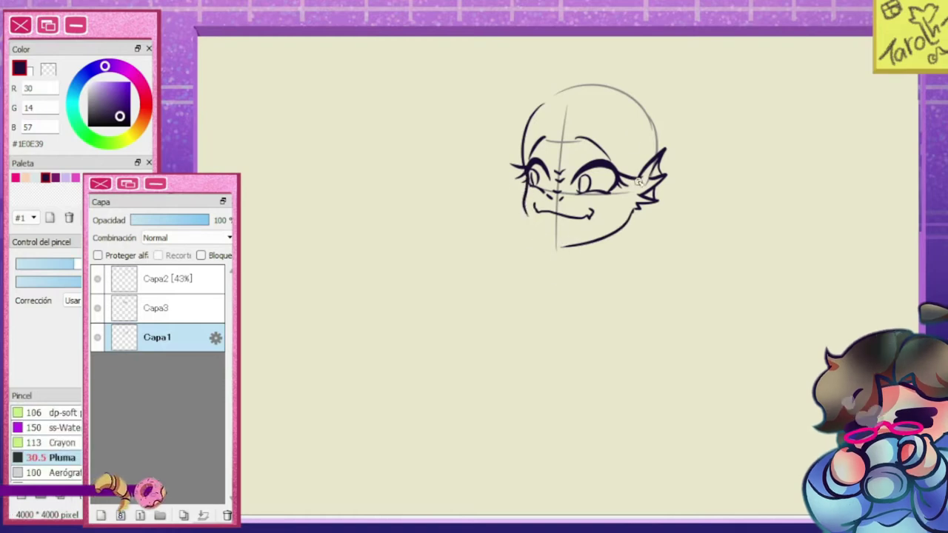
Restore the earlier face outline and rework the mouth on layer Capa3 into a closed smirk
{"action": "key", "text": "ctrl+shift+n"}
{"action": "left_click", "coordinate": [157, 308]}
{"action": "key", "text": "ctrl+t"}
{"action": "key", "text": "Return"}
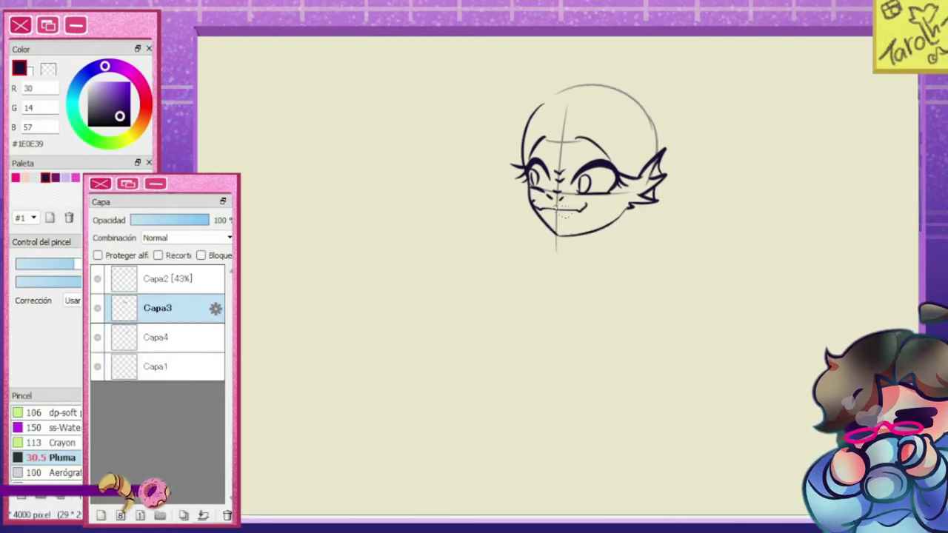
{"action": "key", "text": "e"}
{"action": "key", "text": "n"}
{"action": "key", "text": "h"}
{"action": "key", "text": "h"}
{"action": "key", "text": "e"}
Merge Capa4 into the layer below and complete the mermaid with hair, headpiece shells, body and water ripples
{"action": "left_click", "coordinate": [180, 339]}
{"action": "key", "text": "ctrl+e"}
{"action": "key", "text": "ctrl+t"}
{"action": "key", "text": "Return"}
{"action": "key", "text": "n"}
{"action": "key", "text": "h"}
{"action": "key", "text": "ctrl+t"}
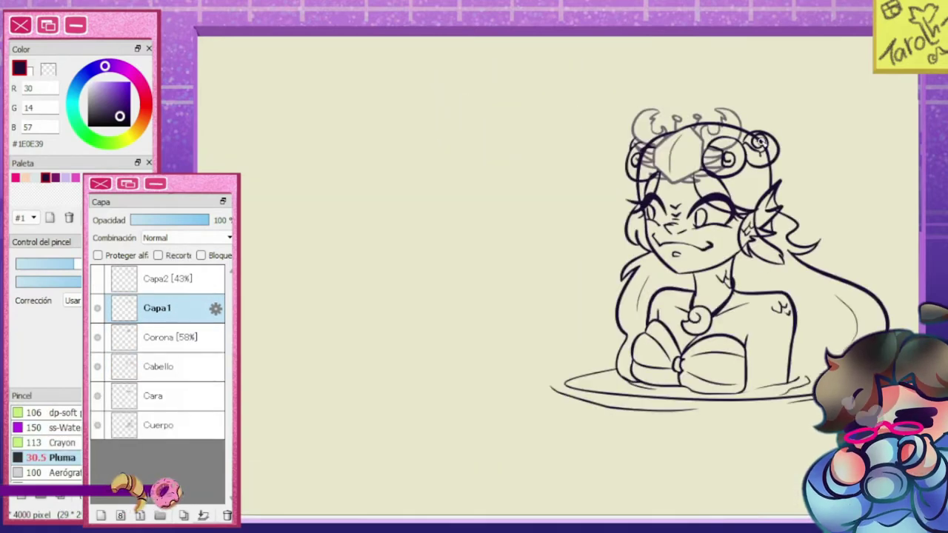
Draw a scalloped shell crown rising behind the forehead gem on layer Capa1
{"action": "left_click_drag", "start_coordinate": [759, 149], "coordinate": [444, 167]}
{"action": "mouse_move", "coordinate": [354, 108]}
{"action": "left_mouse_down"}
{"action": "mouse_move", "coordinate": [441, 88]}
{"action": "mouse_move", "coordinate": [432, 87]}
{"action": "mouse_move", "coordinate": [477, 137]}
{"action": "left_mouse_up"}
{"action": "key", "text": "e"}
{"action": "key", "text": "n"}
{"action": "key", "text": "e"}
{"action": "key", "text": "n"}
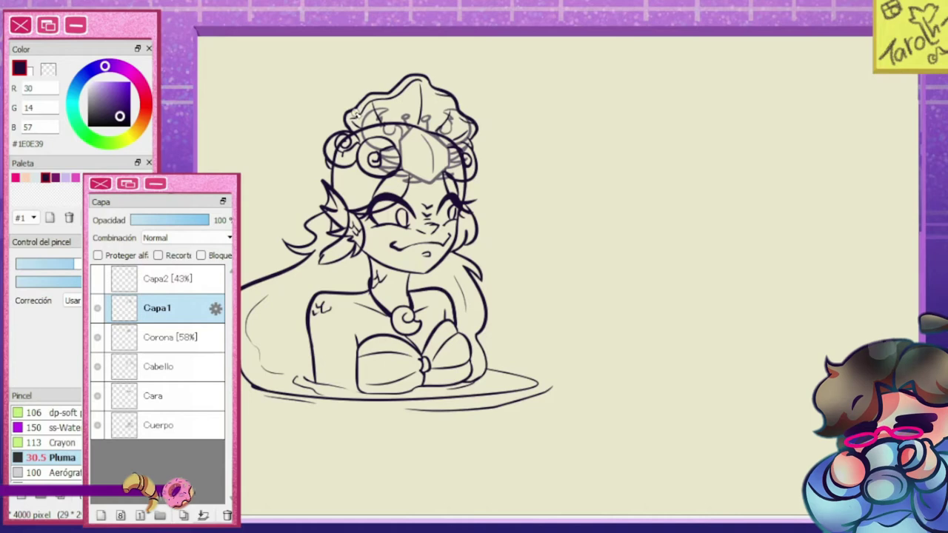
Clean up the crown linework on Capa1 and raise the Corona layer's opacity to 100%
{"action": "key", "text": "e"}
{"action": "key", "text": "n"}
{"action": "key", "text": "e"}
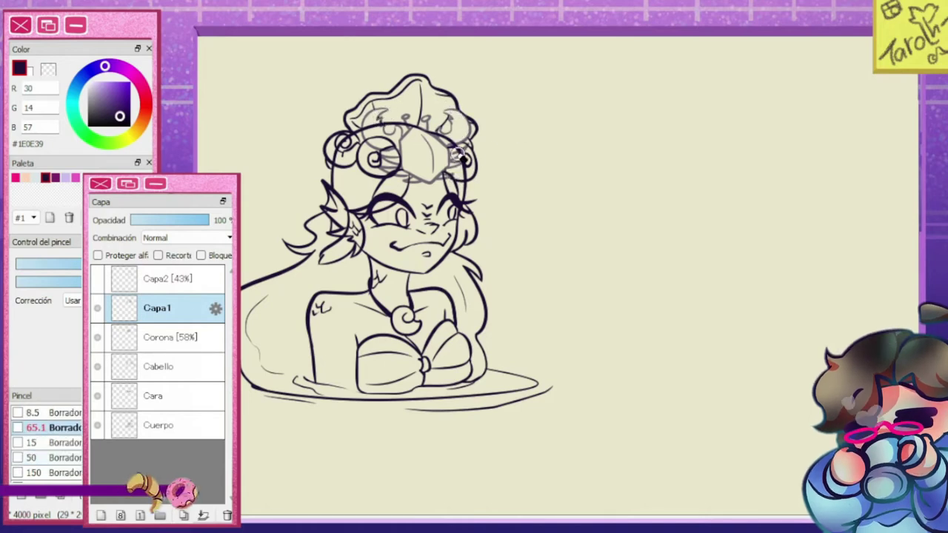
{"action": "left_click_drag", "start_coordinate": [395, 166], "coordinate": [400, 143]}
{"action": "left_click", "coordinate": [170, 337]}
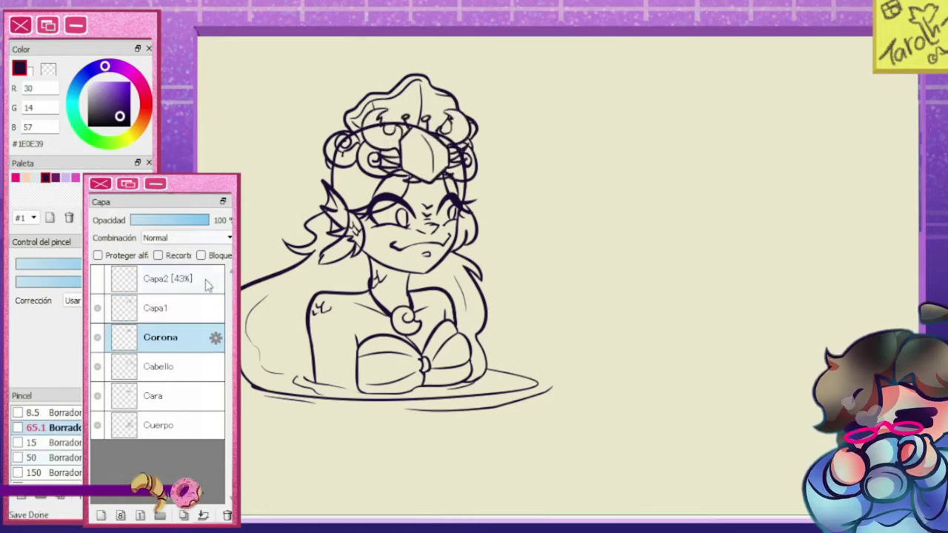
Erase the head and hair lines overlapping the crown, and set up a drawing layer directly below Corona
{"action": "scroll", "coordinate": [165, 370], "scroll_direction": "down", "scroll_amount": 2}
{"action": "left_click", "coordinate": [170, 307]}
{"action": "key", "text": "Page_Up"}
{"action": "key", "text": "Page_Down"}
{"action": "key", "text": "n"}
{"action": "key", "text": "Page_Up"}
{"action": "left_click", "coordinate": [171, 308]}
{"action": "key", "text": "ctrl+shift+n"}
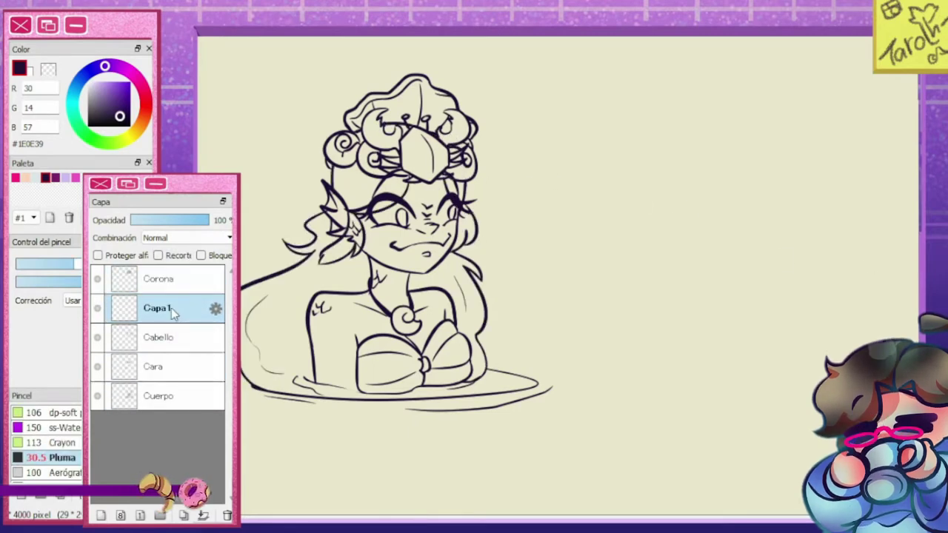
Draw ruffled sleeves around both shoulders on a layer named Mangas, and start a separate layer folder for the second character
{"action": "left_click_drag", "start_coordinate": [282, 326], "coordinate": [363, 317]}
{"action": "left_click_drag", "start_coordinate": [309, 335], "coordinate": [316, 382]}
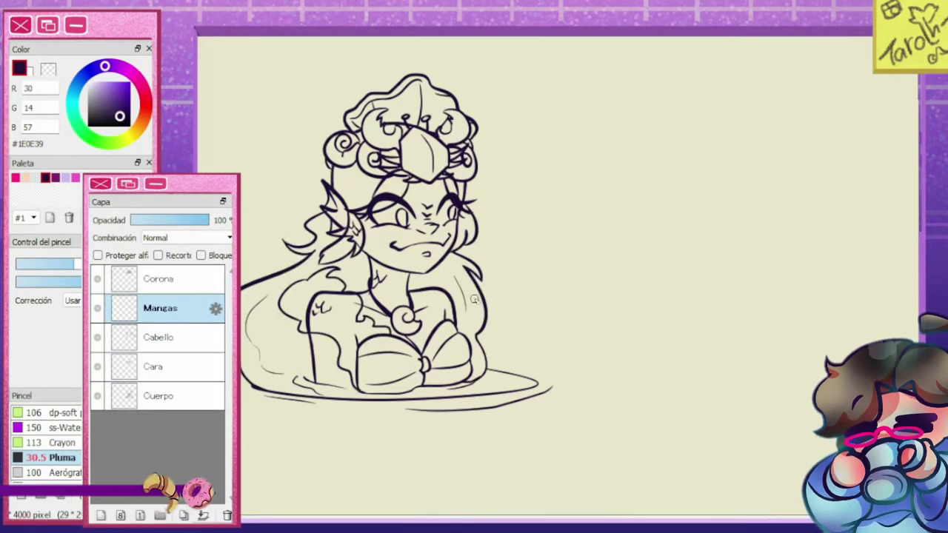
{"action": "key", "text": "ctrl+shift+n"}
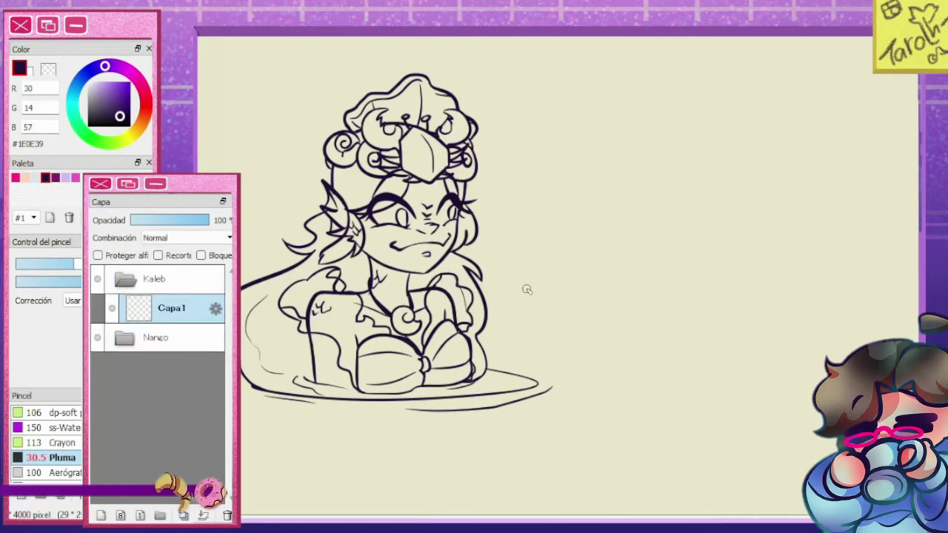
Sketch the second character's head beside the mermaid as a circle with vertical and slanted face guidelines on separate layers
{"action": "scroll", "coordinate": [264, 186], "scroll_direction": "up", "scroll_amount": 2}
{"action": "left_click", "coordinate": [159, 337]}
{"action": "left_click", "coordinate": [178, 311]}
{"action": "left_click_drag", "start_coordinate": [722, 159], "coordinate": [695, 285]}
{"action": "key", "text": "ctrl+shift+n"}
{"action": "left_click_drag", "start_coordinate": [653, 217], "coordinate": [735, 261]}
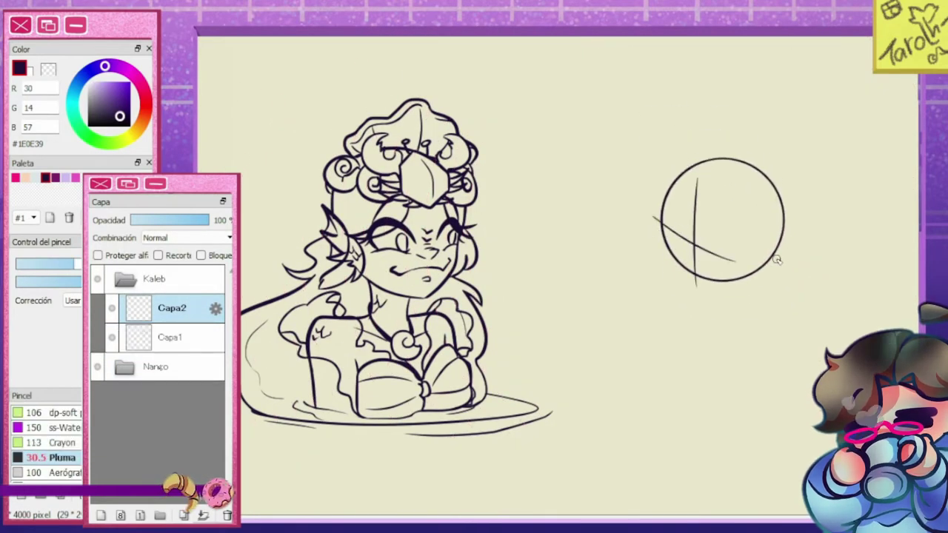
Draw the second character's jaw and ear on new layer Capa3, shaping the cheek line with a 2-column, 4-row mesh
{"action": "key", "text": "ctrl+shift+n"}
{"action": "left_click_drag", "start_coordinate": [664, 232], "coordinate": [687, 290]}
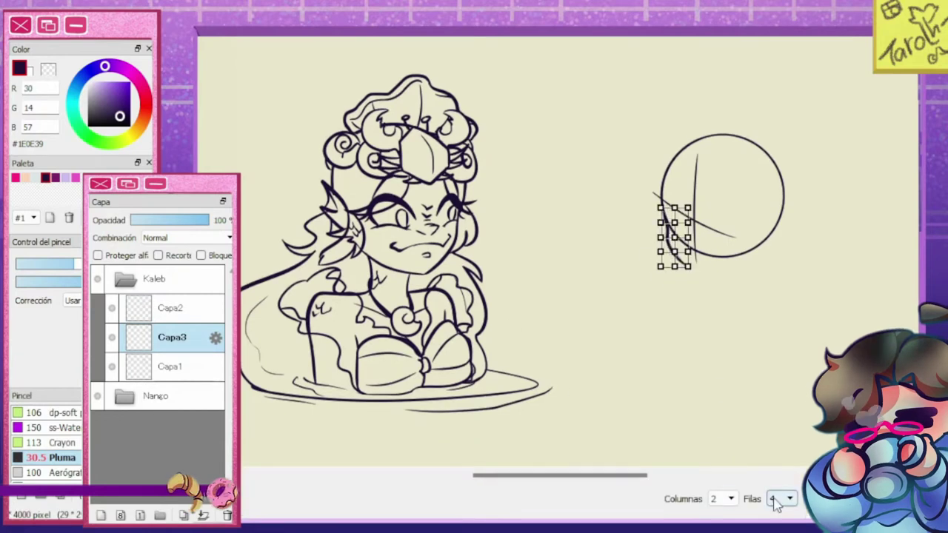
{"action": "left_click_drag", "start_coordinate": [668, 259], "coordinate": [765, 286]}
{"action": "left_click_drag", "start_coordinate": [763, 280], "coordinate": [782, 258]}
{"action": "key", "text": "e"}
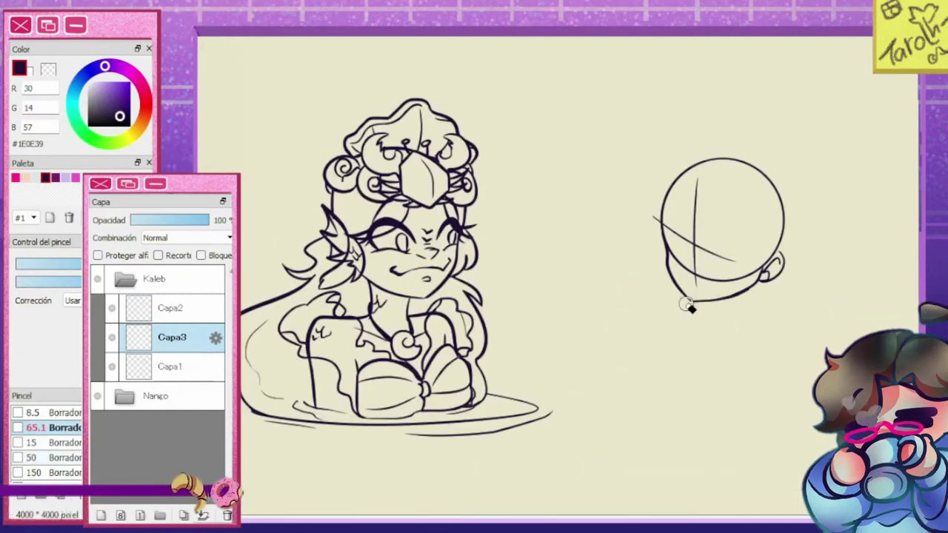
{"action": "key", "text": "n"}
Erase the head circle's lower arc, and redraw the brow and eye guidelines on Capa2 at 48% opacity
{"action": "key", "text": "e"}
{"action": "mouse_move", "coordinate": [763, 283]}
{"action": "left_mouse_down"}
{"action": "mouse_move", "coordinate": [667, 237]}
{"action": "mouse_move", "coordinate": [693, 248]}
{"action": "left_mouse_up"}
{"action": "key", "text": "n"}
{"action": "left_click_drag", "start_coordinate": [207, 220], "coordinate": [168, 220]}
{"action": "left_click", "coordinate": [187, 366]}
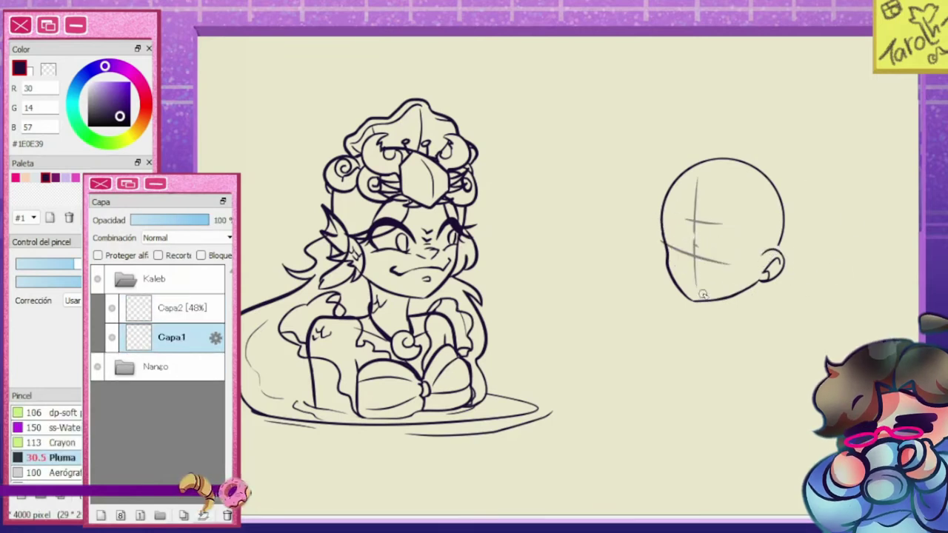
Draw the second character's thick eyebrows, closed eyes, nose and smiling mouth on layer Capa1
{"action": "left_click_drag", "start_coordinate": [676, 239], "coordinate": [694, 248]}
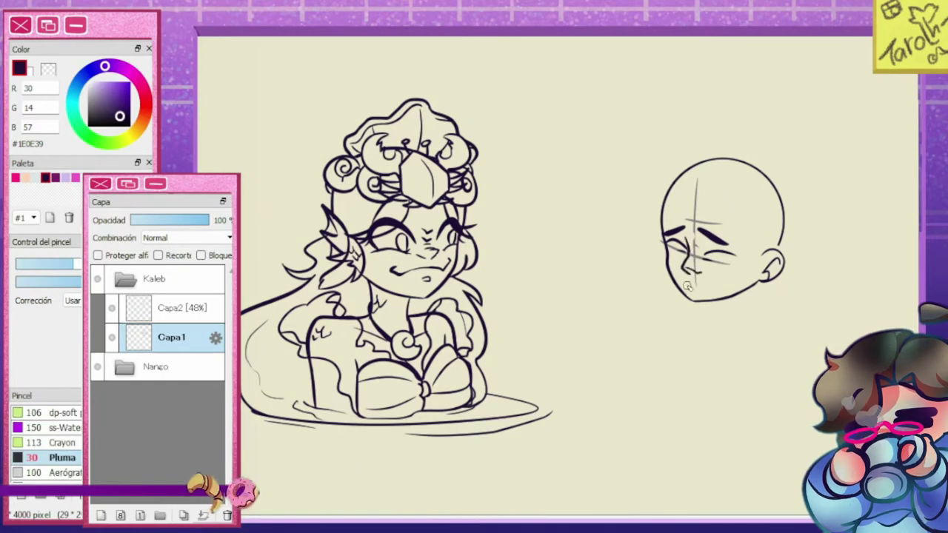
{"action": "left_click_drag", "start_coordinate": [685, 282], "coordinate": [726, 274]}
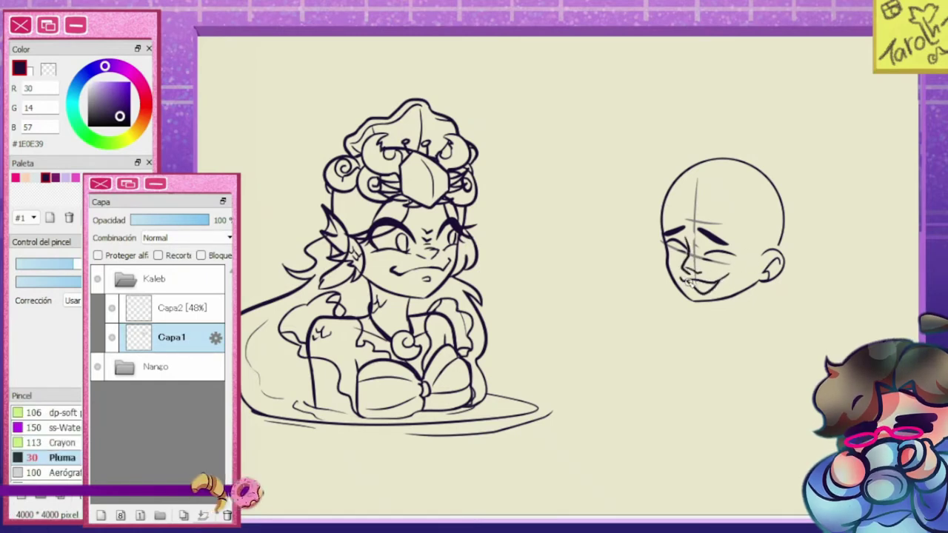
{"action": "key", "text": "ctrl+t"}
{"action": "key", "text": "Escape"}
{"action": "key", "text": "Delete"}
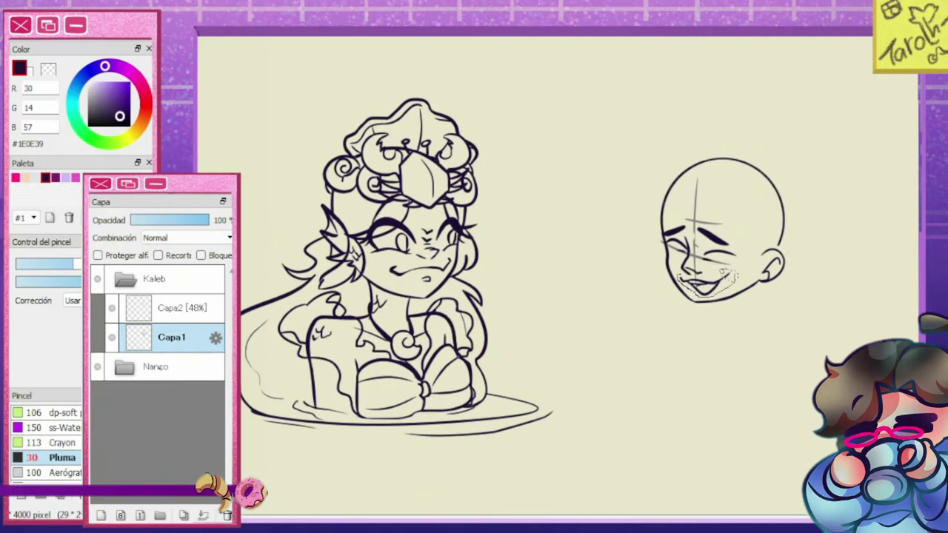
Cut the second character's mouth onto its own layer and tilt it slightly to fit the jaw
{"action": "key", "text": "ctrl+x"}
{"action": "key", "text": "ctrl+v"}
{"action": "key", "text": "ctrl+t"}
{"action": "left_click_drag", "start_coordinate": [814, 275], "coordinate": [812, 292]}
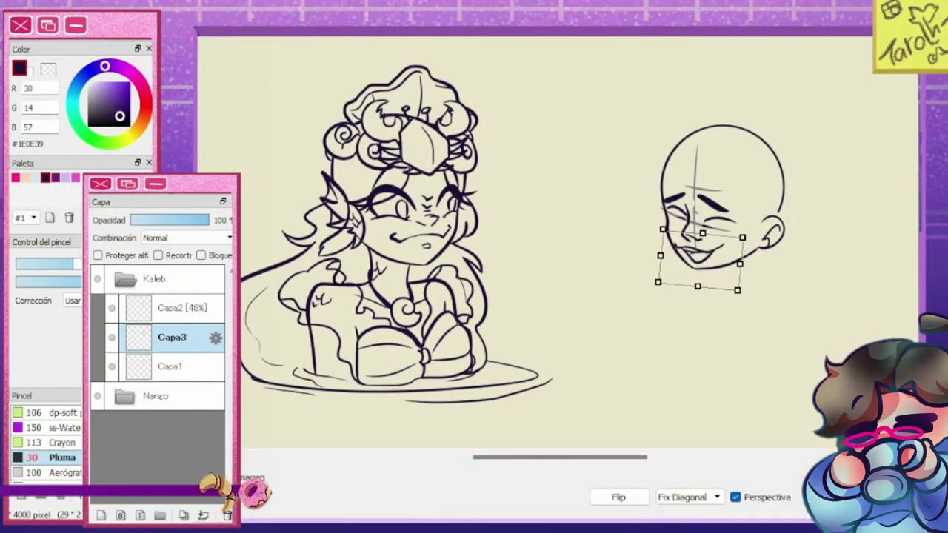
{"action": "key", "text": "Return"}
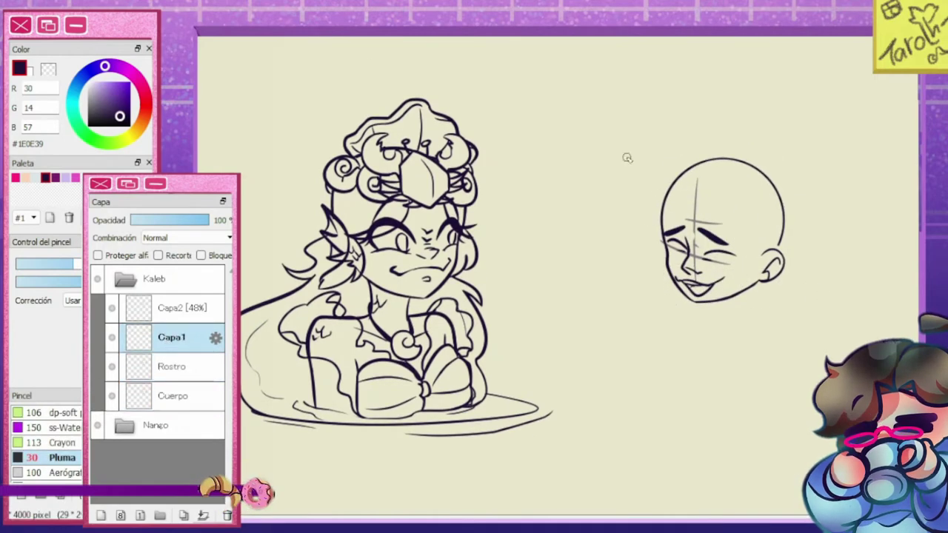
Draw the second character's bangs and the back of the hair, curling below the ear, on layer Capa1
{"action": "mouse_move", "coordinate": [677, 199]}
{"action": "left_mouse_down"}
{"action": "mouse_move", "coordinate": [683, 227]}
{"action": "mouse_move", "coordinate": [709, 229]}
{"action": "mouse_move", "coordinate": [744, 256]}
{"action": "left_mouse_up"}
{"action": "left_click_drag", "start_coordinate": [757, 256], "coordinate": [757, 287]}
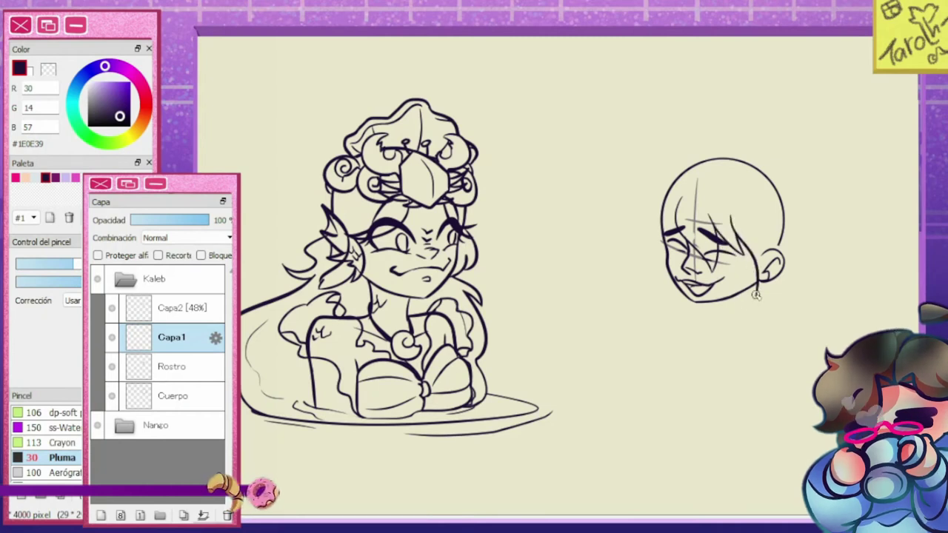
{"action": "left_click_drag", "start_coordinate": [786, 188], "coordinate": [792, 260]}
{"action": "key", "text": "ctrl+z"}
{"action": "left_click_drag", "start_coordinate": [767, 168], "coordinate": [803, 261]}
{"action": "key", "text": "e"}
{"action": "key", "text": "n"}
{"action": "key", "text": "h"}
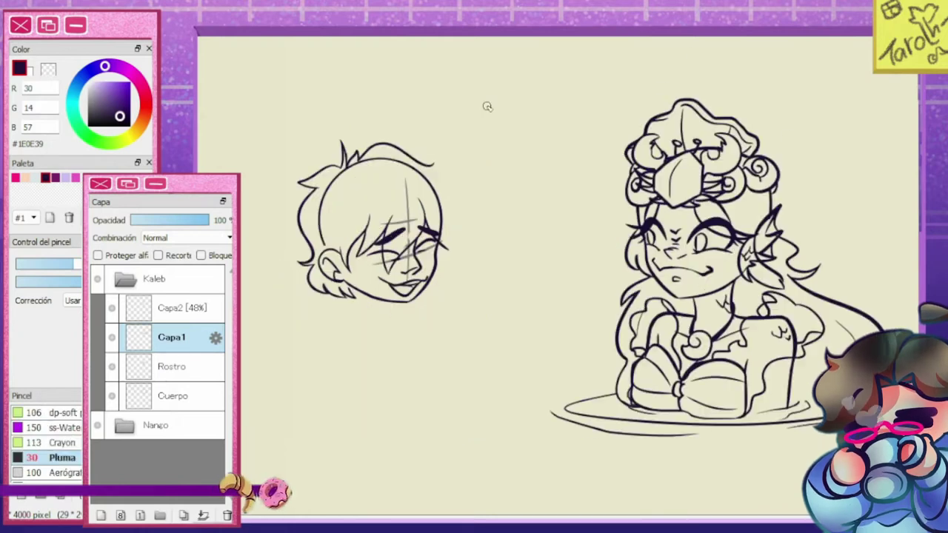
Draw the hair outline on the far side of the face, with flicked tips beside the forehead and cheek
{"action": "left_click_drag", "start_coordinate": [431, 178], "coordinate": [456, 226]}
{"action": "key", "text": "e"}
{"action": "key", "text": "n"}
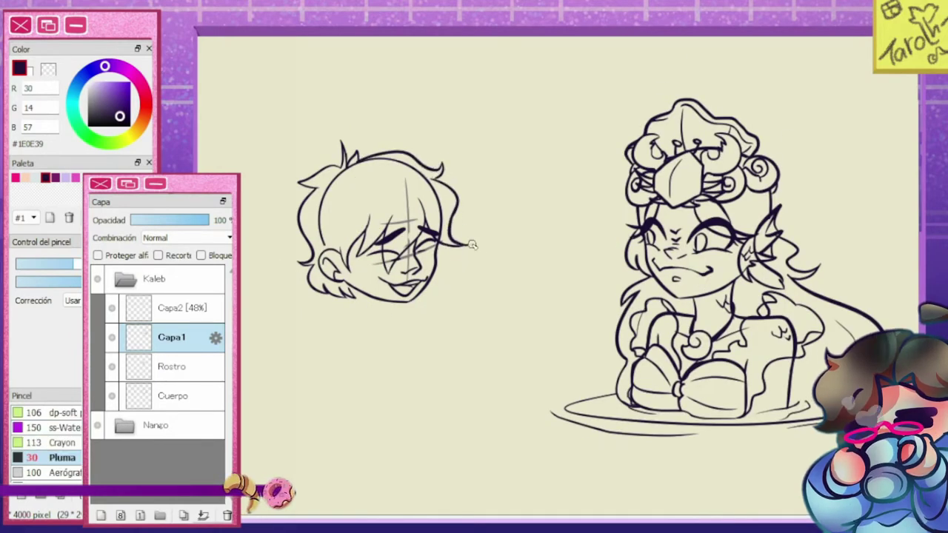
{"action": "key", "text": "e"}
{"action": "key", "text": "n"}
{"action": "key", "text": "h"}
Erase the head circle inside the hair on layer Cuerpo, and rename hair layer Capa1 to Cabello
{"action": "key", "text": "e"}
{"action": "left_click", "coordinate": [771, 254], "text": "ctrl"}
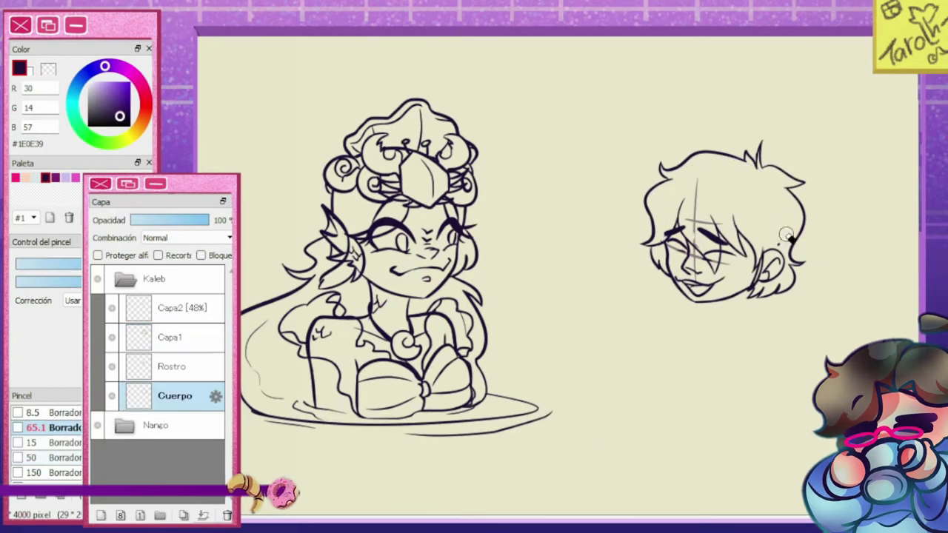
{"action": "left_click", "coordinate": [171, 337]}
{"action": "key", "text": "n"}
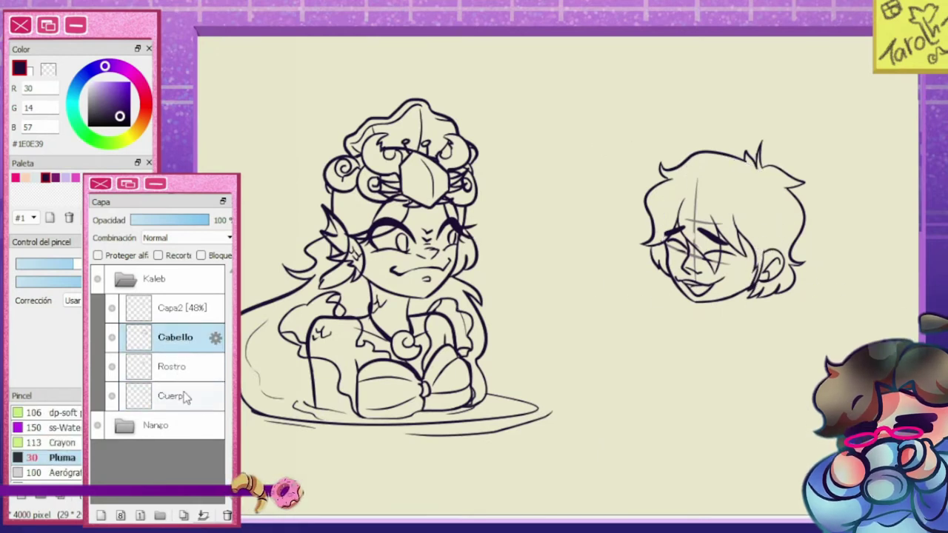
Delete guideline layer Capa2 and adjust the jaw on layer Cuerpo with a 2-column, 2-row mesh
{"action": "key", "text": "Delete"}
{"action": "left_click", "coordinate": [695, 301], "text": "ctrl"}
{"action": "key", "text": "ctrl+t"}
{"action": "left_click_drag", "start_coordinate": [711, 292], "coordinate": [707, 287]}
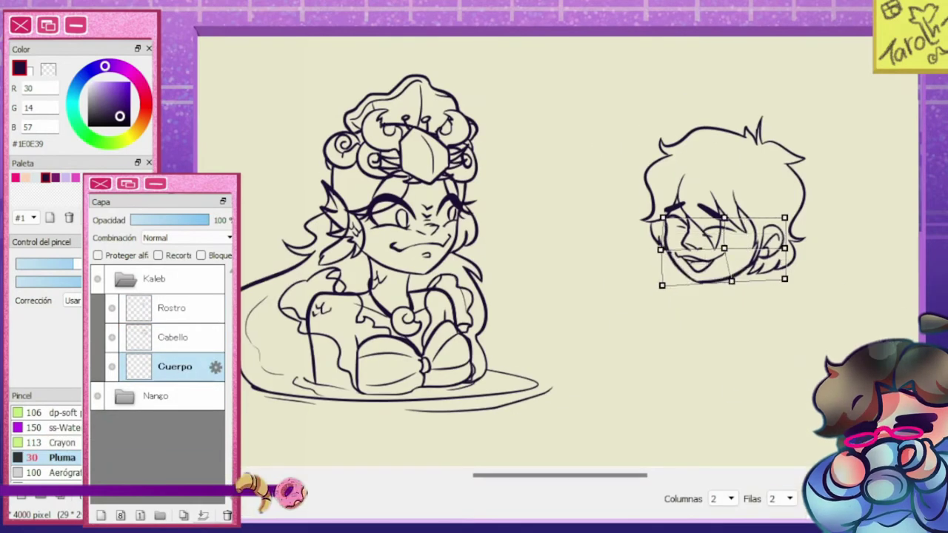
{"action": "key", "text": "Return"}
{"action": "key", "text": "e"}
Reshape the hair on layer Cabello with a 2-column, 2-row mesh so it fits the head more closely
{"action": "left_click", "coordinate": [171, 337]}
{"action": "key", "text": "ctrl+shift+t"}
{"action": "left_click_drag", "start_coordinate": [644, 121], "coordinate": [652, 127]}
{"action": "key", "text": "h"}
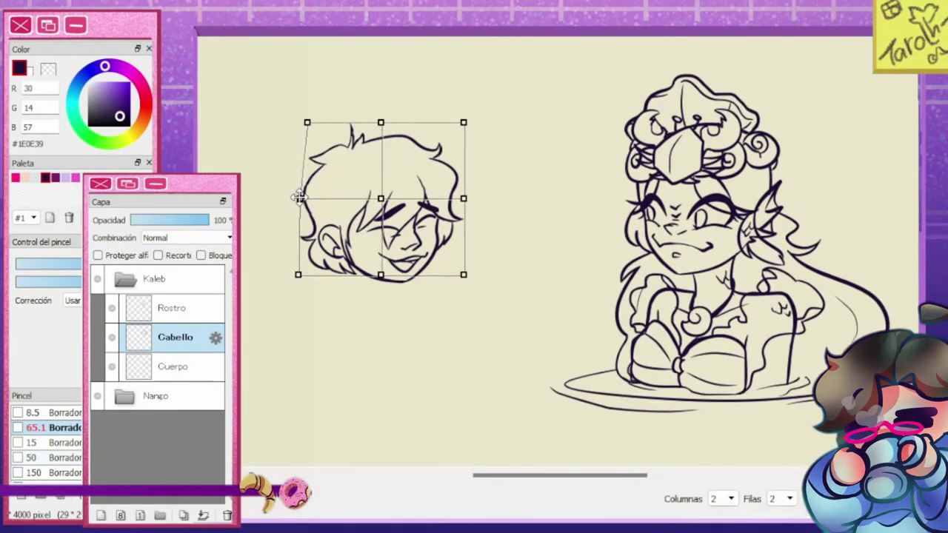
{"action": "key", "text": "h"}
{"action": "key", "text": "Return"}
{"action": "key", "text": "n"}
Warp layers Rostro, Cabello and Cuerpo together with a mesh transform
{"action": "left_click", "coordinate": [740, 298], "text": "ctrl+shift"}
{"action": "key", "text": "ctrl+shift+t"}
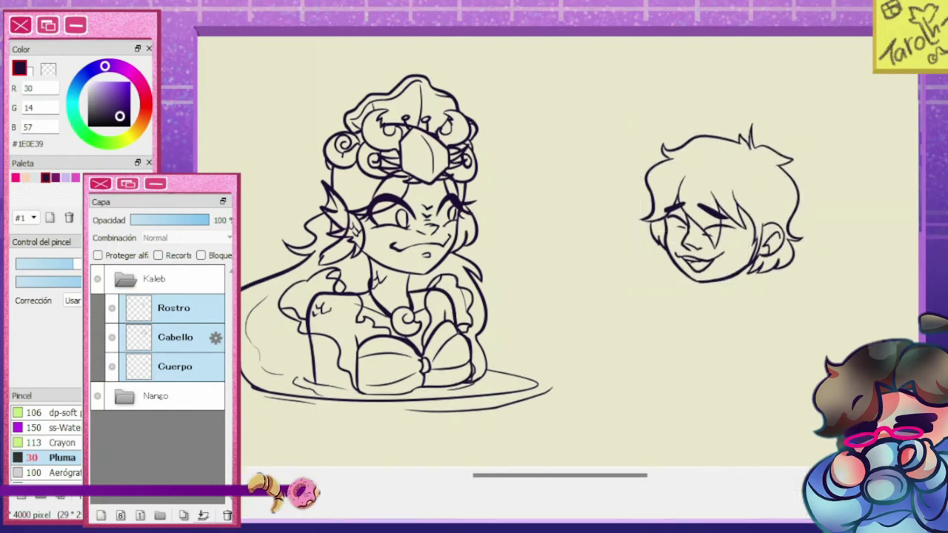
{"action": "key", "text": "Return"}
Transform the selected eye and eyebrow nearest the ear on layer Rostro
{"action": "left_click", "coordinate": [174, 308]}
{"action": "key", "text": "ctrl+t"}
{"action": "left_click_drag", "start_coordinate": [799, 174], "coordinate": [800, 188]}
{"action": "key", "text": "Return"}
{"action": "scroll", "coordinate": [800, 187], "scroll_direction": "up", "scroll_amount": 1}
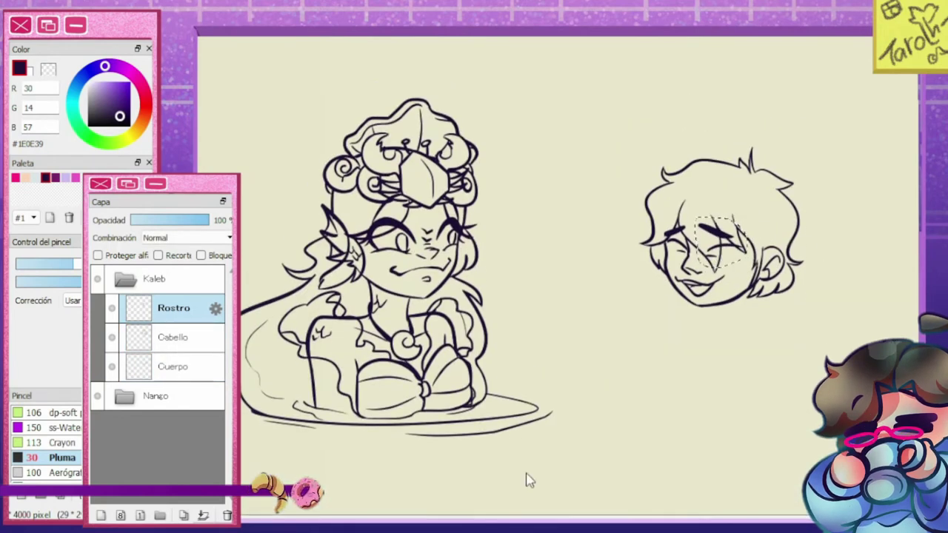
Sketch the second character's raised hand in front of the chin on new layer Capa1, redoing the finger strokes
{"action": "key", "text": "ctrl+shift+n"}
{"action": "left_click_drag", "start_coordinate": [608, 291], "coordinate": [628, 324]}
{"action": "mouse_move", "coordinate": [614, 288]}
{"action": "left_mouse_down"}
{"action": "mouse_move", "coordinate": [659, 290]}
{"action": "mouse_move", "coordinate": [643, 326]}
{"action": "left_mouse_up"}
{"action": "left_click_drag", "start_coordinate": [678, 277], "coordinate": [655, 322]}
{"action": "left_click_drag", "start_coordinate": [628, 300], "coordinate": [593, 248]}
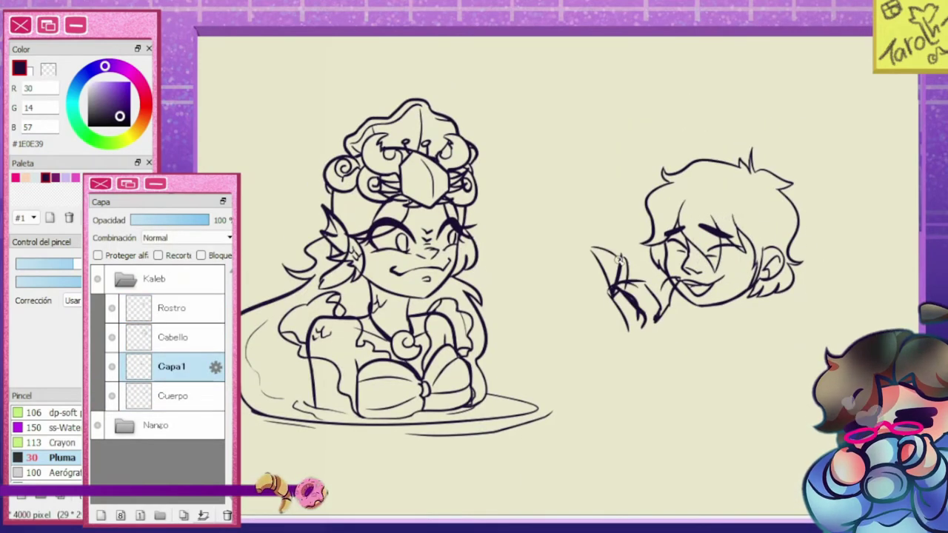
{"action": "key", "text": "ctrl+z"}
{"action": "key", "text": "ctrl+z"}
{"action": "mouse_move", "coordinate": [568, 281]}
{"action": "left_mouse_down"}
{"action": "mouse_move", "coordinate": [602, 284]}
{"action": "mouse_move", "coordinate": [631, 326]}
{"action": "left_mouse_up"}
{"action": "left_click_drag", "start_coordinate": [661, 288], "coordinate": [634, 337]}
Ink the raised hand's fingers, thumb and palm on new layer Capa2 over the sketch at 31% opacity
{"action": "key", "text": "ctrl+shift+n"}
{"action": "mouse_move", "coordinate": [580, 280]}
{"action": "left_mouse_down"}
{"action": "mouse_move", "coordinate": [616, 315]}
{"action": "mouse_move", "coordinate": [669, 291]}
{"action": "left_mouse_up"}
{"action": "key", "text": "ctrl+z"}
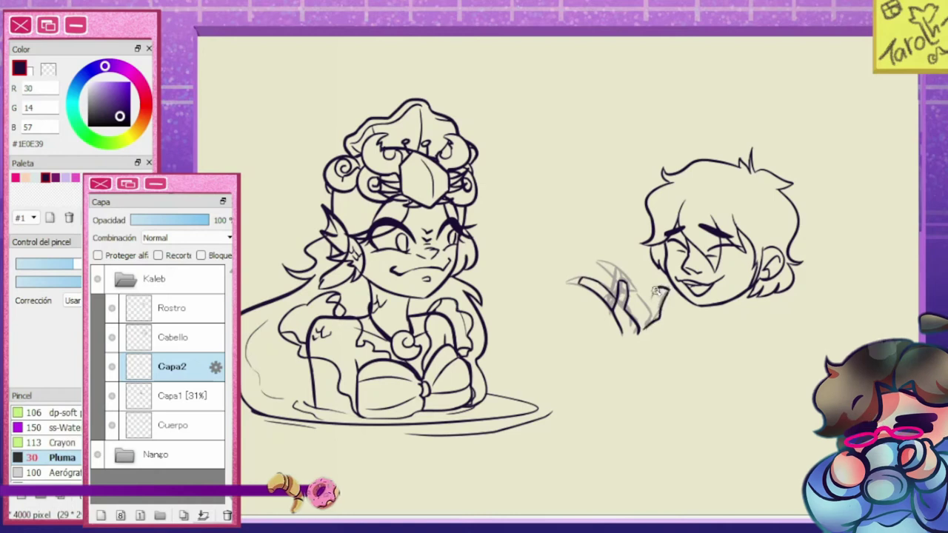
{"action": "key", "text": "h"}
{"action": "key", "text": "e"}
{"action": "key", "text": "h"}
{"action": "key", "text": "n"}
{"action": "key", "text": "e"}
{"action": "key", "text": "n"}
{"action": "key", "text": "e"}
{"action": "key", "text": "n"}
{"action": "key", "text": "e"}
{"action": "key", "text": "n"}
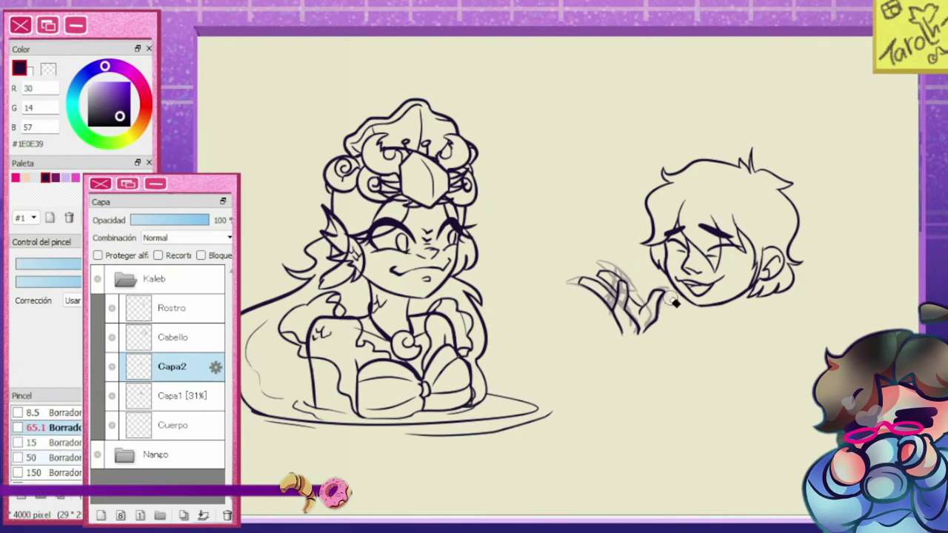
Reposition the inked hand with a transform and draw the forearm lines below it on layer Capa2
{"action": "mouse_move", "coordinate": [626, 311]}
{"action": "left_mouse_down"}
{"action": "mouse_move", "coordinate": [633, 364]}
{"action": "mouse_move", "coordinate": [685, 386]}
{"action": "mouse_move", "coordinate": [618, 379]}
{"action": "left_mouse_up"}
{"action": "left_click_drag", "start_coordinate": [627, 341], "coordinate": [597, 396]}
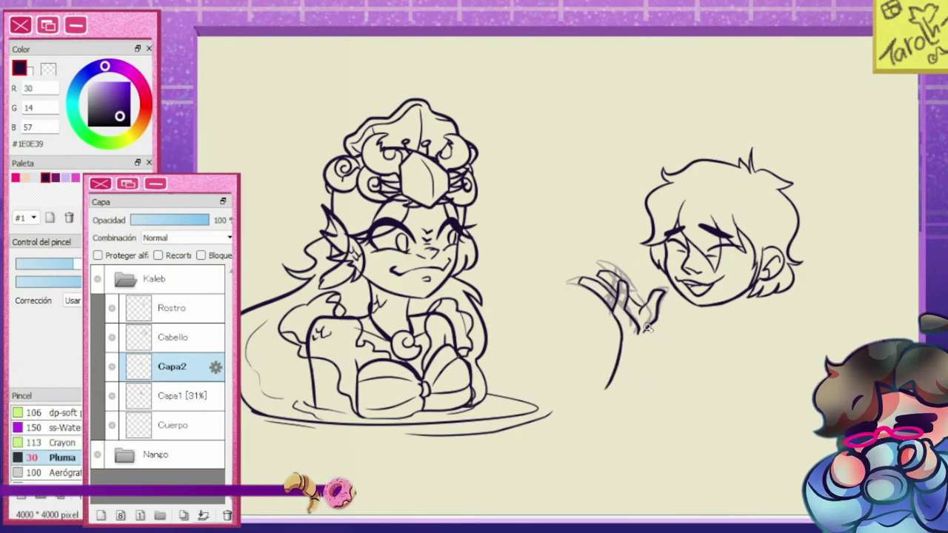
{"action": "key", "text": "ctrl+z"}
{"action": "key", "text": "ctrl+t"}
{"action": "left_click_drag", "start_coordinate": [720, 284], "coordinate": [711, 319]}
{"action": "key", "text": "Return"}
{"action": "left_click_drag", "start_coordinate": [655, 326], "coordinate": [655, 404]}
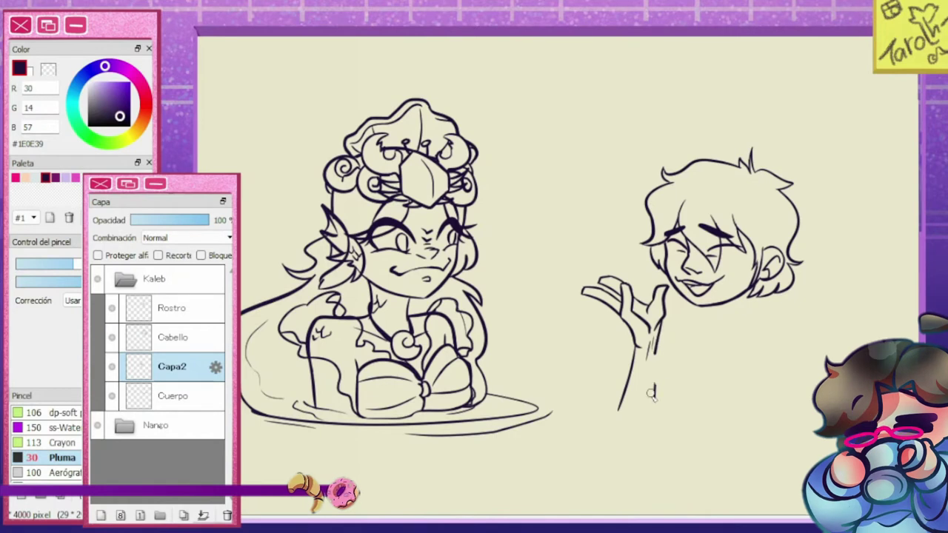
Refine the wrist and forearm lines on layer Capa2, and try stretching the forearm
{"action": "key", "text": "e"}
{"action": "key", "text": "n"}
{"action": "key", "text": "e"}
{"action": "key", "text": "n"}
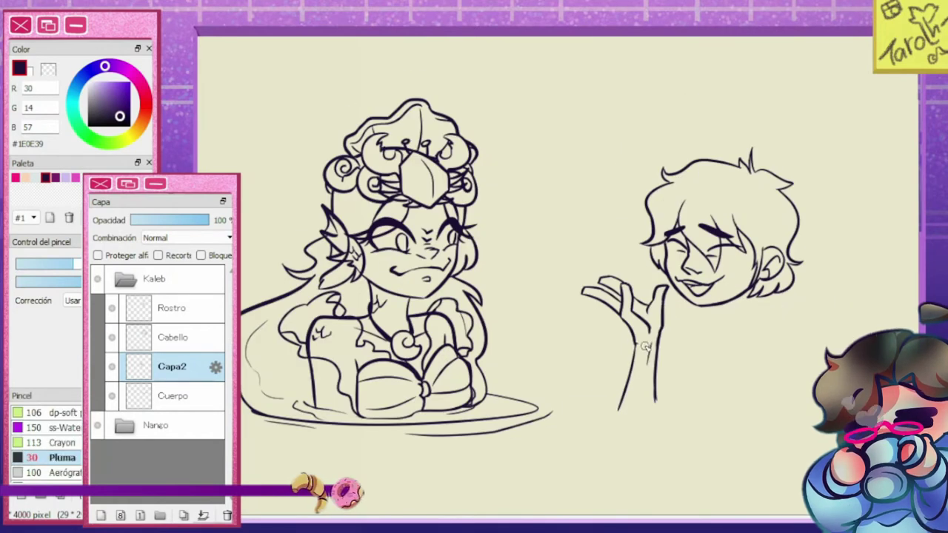
{"action": "key", "text": "e"}
{"action": "key", "text": "n"}
{"action": "key", "text": "ctrl+t"}
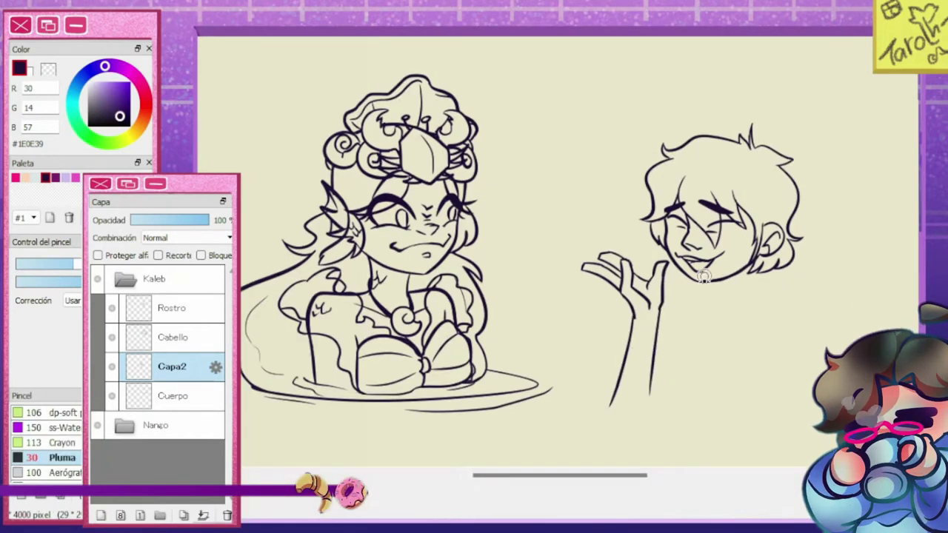
{"action": "key", "text": "Return"}
Redraw the raised hand's thumb so that it bends outward toward the chin
{"action": "key", "text": "e"}
{"action": "key", "text": "n"}
{"action": "key", "text": "e"}
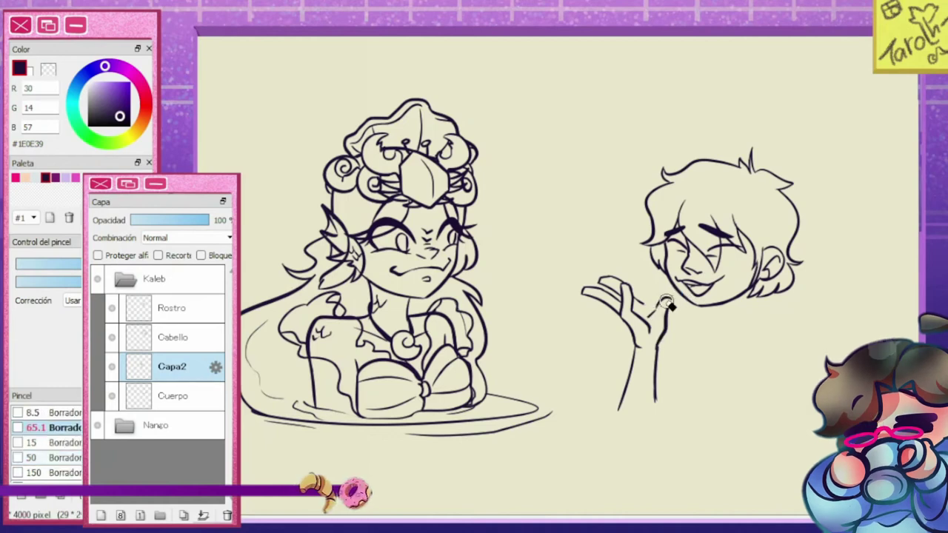
{"action": "key", "text": "h"}
{"action": "key", "text": "n"}
{"action": "key", "text": "h"}
{"action": "key", "text": "e"}
{"action": "key", "text": "n"}
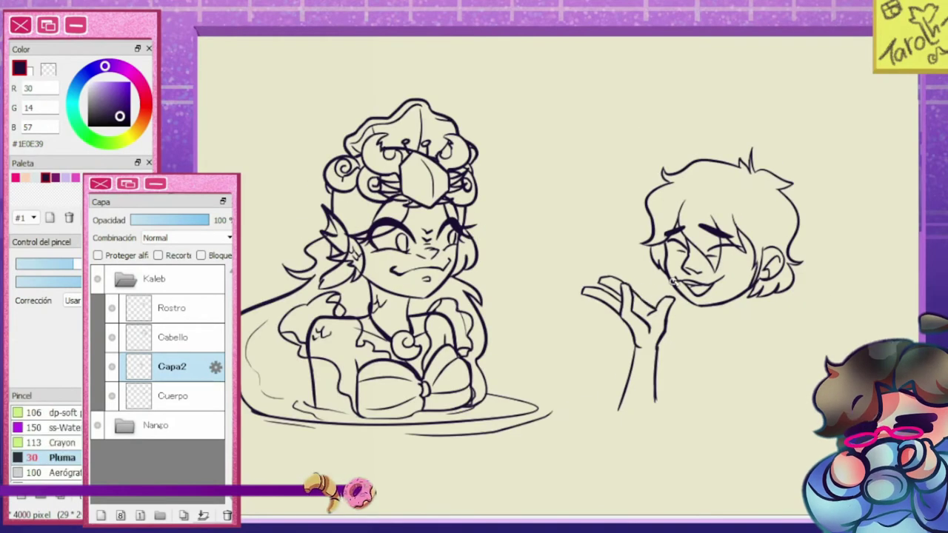
{"action": "key", "text": "e"}
{"action": "key", "text": "n"}
Erase the thumb and adjoining forearm edge, and redraw them with an upright thumb and a slanted forearm line
{"action": "key", "text": "e"}
{"action": "left_click_drag", "start_coordinate": [681, 300], "coordinate": [653, 403]}
{"action": "key", "text": "n"}
{"action": "left_click_drag", "start_coordinate": [670, 314], "coordinate": [655, 359]}
{"action": "mouse_move", "coordinate": [680, 286]}
{"action": "left_mouse_down"}
{"action": "mouse_move", "coordinate": [663, 307]}
{"action": "mouse_move", "coordinate": [650, 307]}
{"action": "mouse_move", "coordinate": [661, 301]}
{"action": "mouse_move", "coordinate": [653, 319]}
{"action": "mouse_move", "coordinate": [662, 309]}
{"action": "left_mouse_up"}
{"action": "key", "text": "e"}
{"action": "key", "text": "n"}
{"action": "key", "text": "e"}
{"action": "key", "text": "n"}
{"action": "key", "text": "e"}
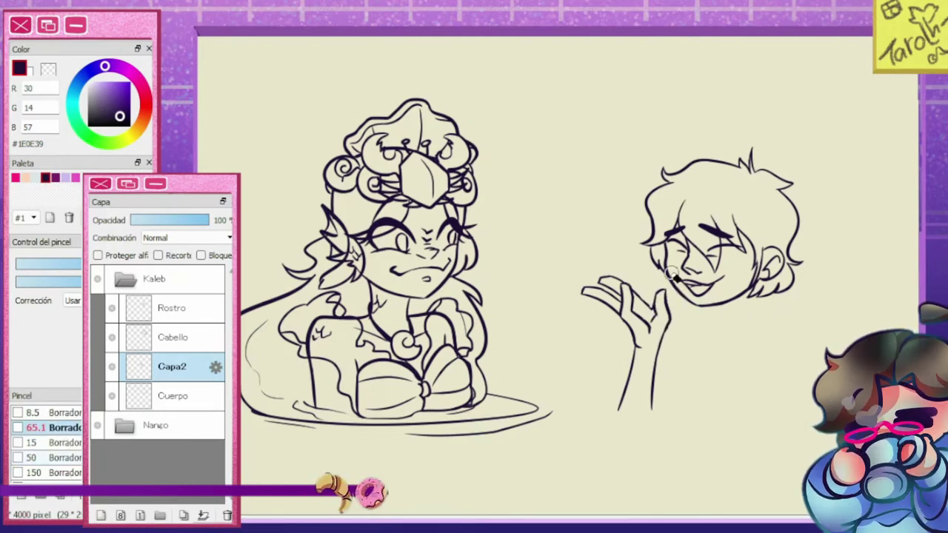
Draw a folded cuff around the raised hand's wrist and erase the forearm lines beneath it
{"action": "key", "text": "n"}
{"action": "key", "text": "h"}
{"action": "left_click_drag", "start_coordinate": [445, 360], "coordinate": [488, 370]}
{"action": "key", "text": "e"}
{"action": "mouse_move", "coordinate": [498, 334]}
{"action": "left_mouse_down"}
{"action": "mouse_move", "coordinate": [471, 348]}
{"action": "mouse_move", "coordinate": [483, 368]}
{"action": "left_mouse_up"}
{"action": "key", "text": "n"}
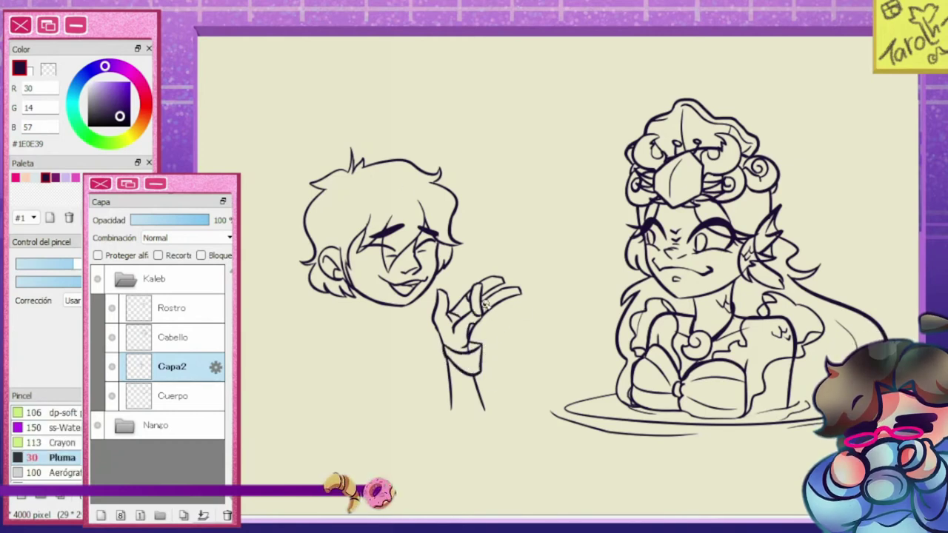
Redraw the finger and palm detail lines of the raised hand on layer Capa2
{"action": "key", "text": "e"}
{"action": "key", "text": "n"}
{"action": "key", "text": "h"}
{"action": "key", "text": "e"}
{"action": "key", "text": "n"}
{"action": "key", "text": "e"}
{"action": "key", "text": "n"}
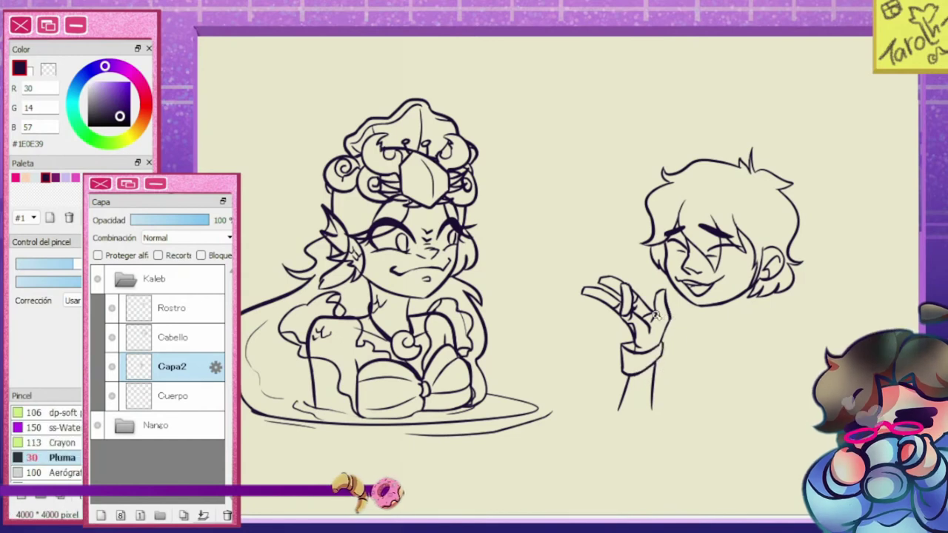
{"action": "key", "text": "ctrl+t"}
{"action": "key", "text": "Escape"}
Draw a long curved waterline under the forearm on new layer Capa1, and extend the forearm down to it
{"action": "key", "text": "ctrl+shift+n"}
{"action": "mouse_move", "coordinate": [615, 404]}
{"action": "left_mouse_down"}
{"action": "mouse_move", "coordinate": [730, 400]}
{"action": "mouse_move", "coordinate": [652, 406]}
{"action": "left_mouse_up"}
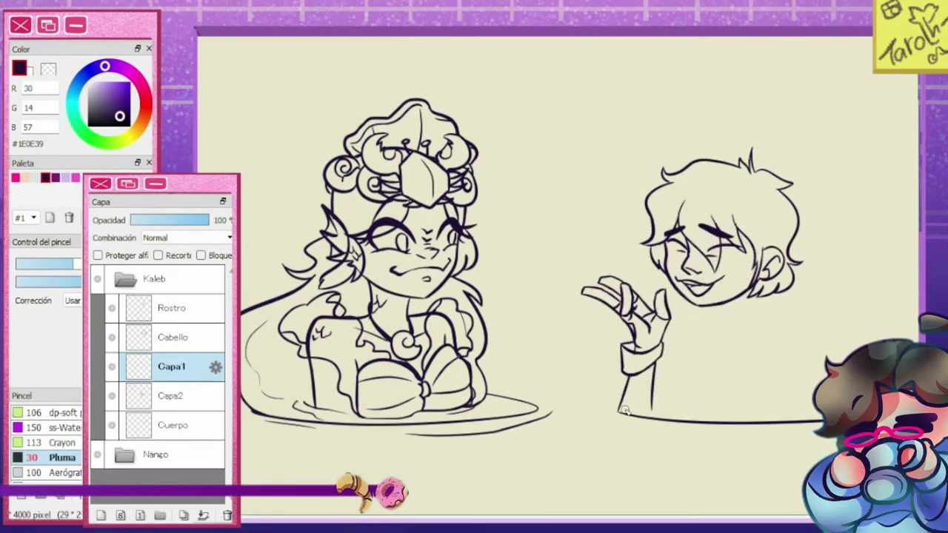
{"action": "key", "text": "ctrl+t"}
{"action": "scroll", "coordinate": [654, 373], "scroll_direction": "up", "scroll_amount": 1}
{"action": "key", "text": "Return"}
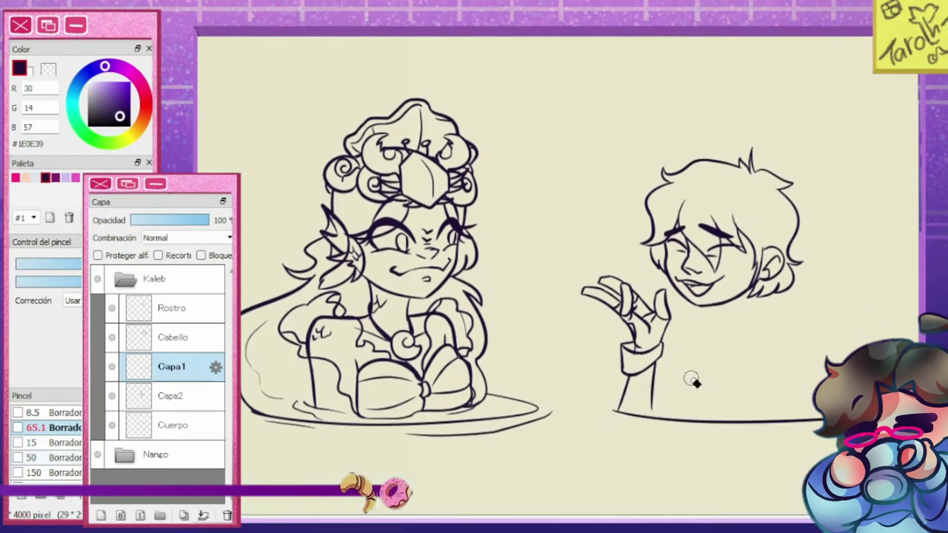
{"action": "key", "text": "n"}
{"action": "left_click_drag", "start_coordinate": [626, 385], "coordinate": [614, 413]}
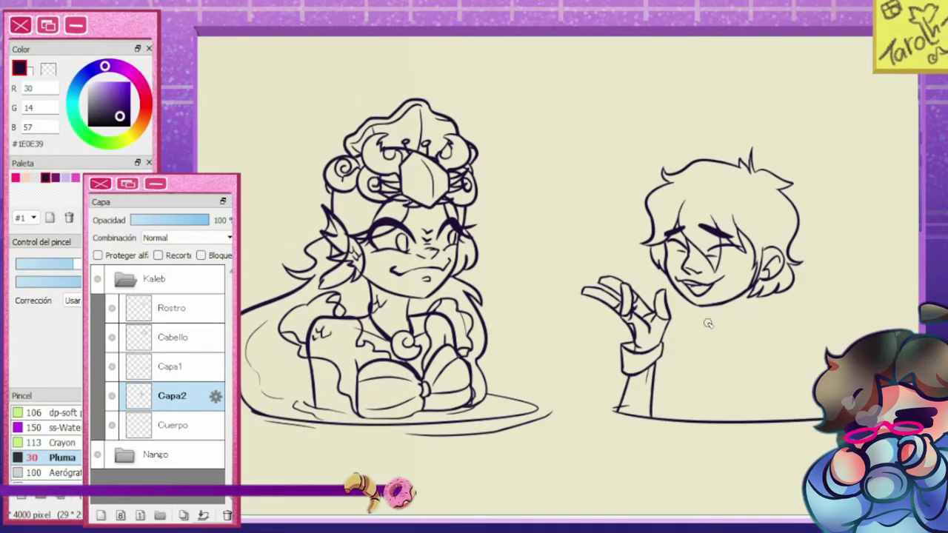
Rotate the hand and forearm on layer Capa2 so the fingers point outward and the forearm meets the waterline
{"action": "key", "text": "ctrl+t"}
{"action": "key", "text": "ctrl+m"}
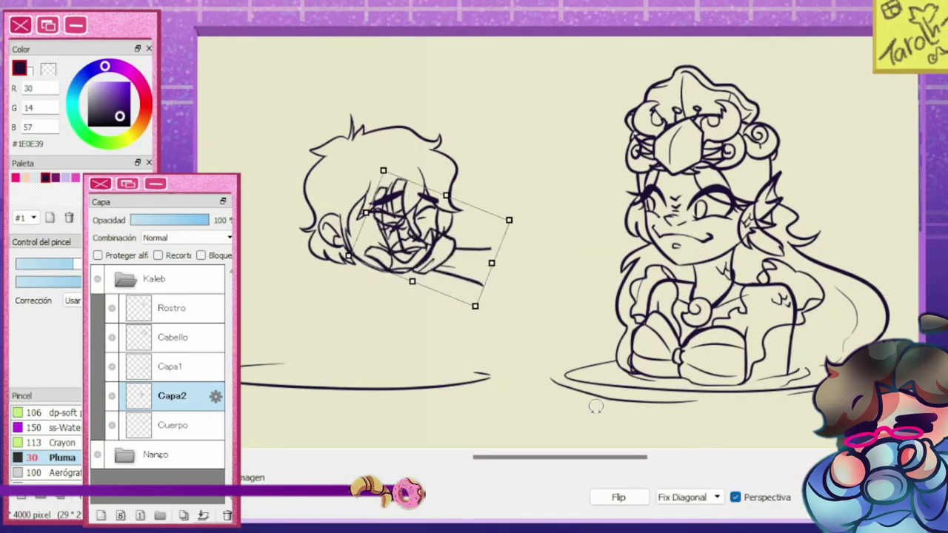
{"action": "left_click_drag", "start_coordinate": [596, 406], "coordinate": [544, 457]}
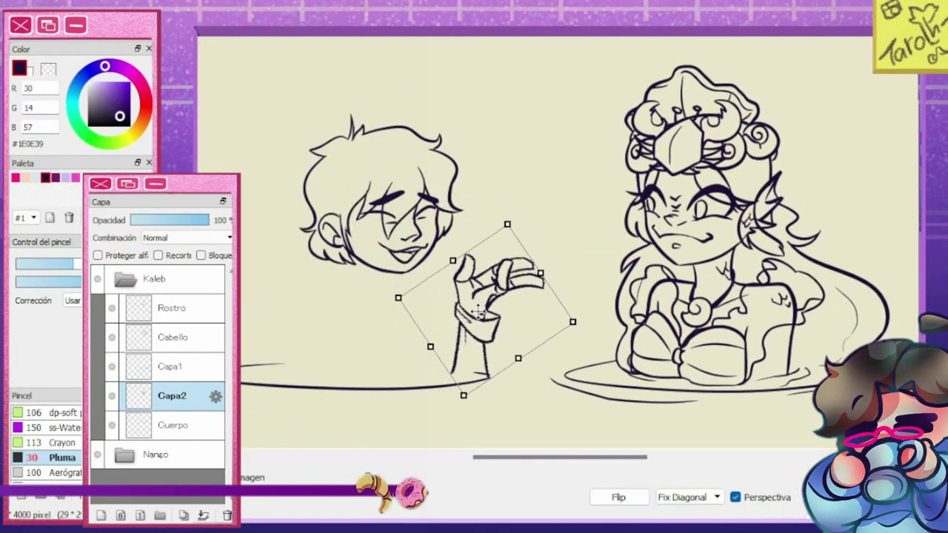
{"action": "key", "text": "Return"}
{"action": "key", "text": "h"}
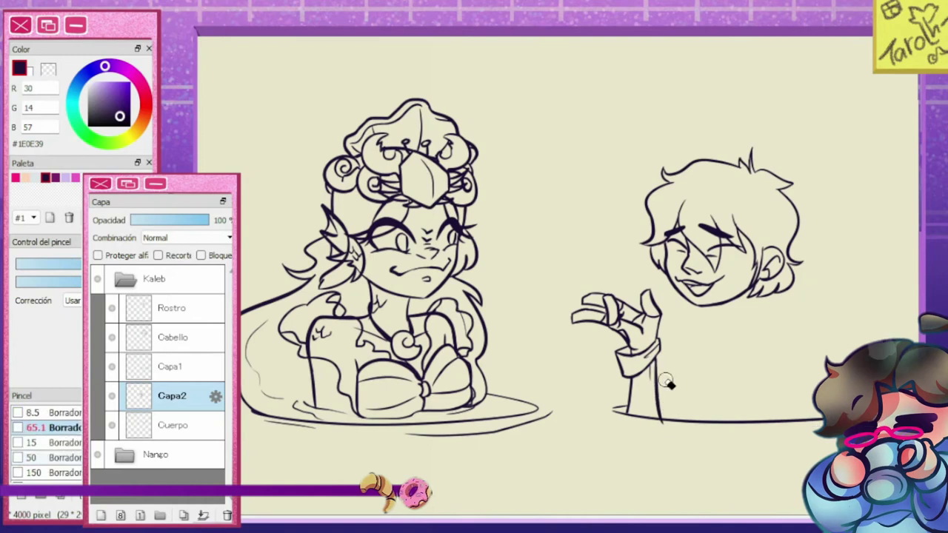
Draw the second character's neck, shoulders and torso sides down to the waterline on new layer Capa3
{"action": "key", "text": "ctrl+shift+n"}
{"action": "mouse_move", "coordinate": [725, 327]}
{"action": "left_mouse_down"}
{"action": "mouse_move", "coordinate": [757, 312]}
{"action": "mouse_move", "coordinate": [812, 311]}
{"action": "left_mouse_up"}
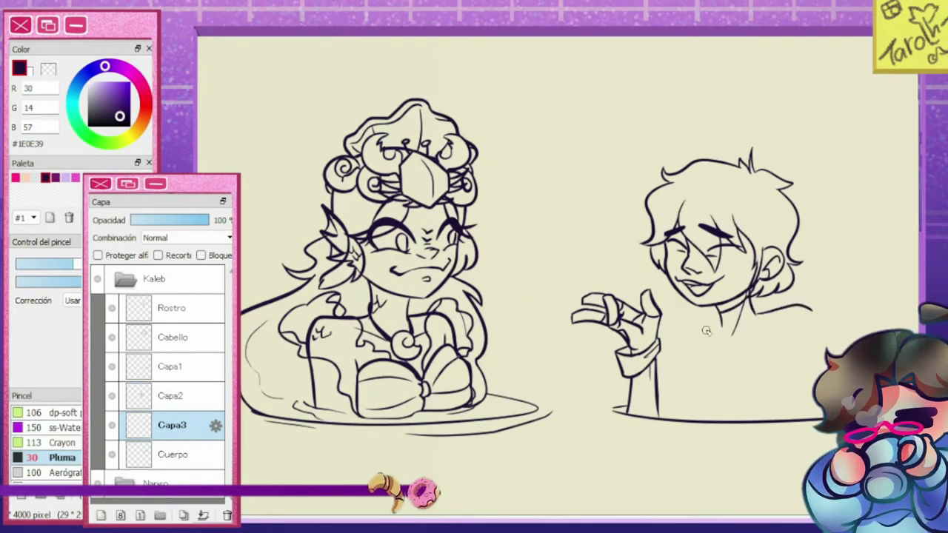
{"action": "left_click_drag", "start_coordinate": [693, 348], "coordinate": [702, 408]}
{"action": "left_click_drag", "start_coordinate": [805, 339], "coordinate": [801, 404]}
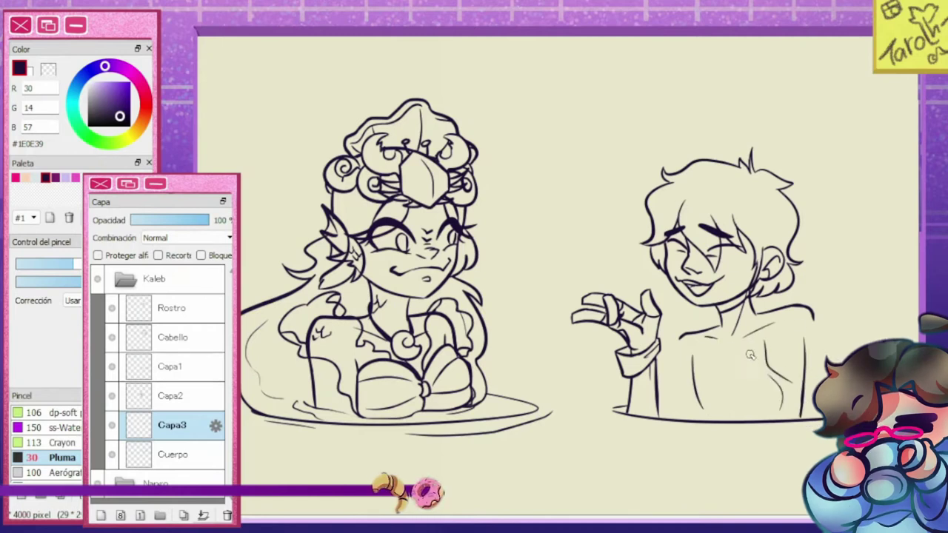
{"action": "left_click_drag", "start_coordinate": [711, 385], "coordinate": [741, 416]}
{"action": "mouse_move", "coordinate": [732, 369]}
{"action": "left_mouse_down"}
{"action": "mouse_move", "coordinate": [765, 400]}
{"action": "mouse_move", "coordinate": [757, 411]}
{"action": "left_mouse_up"}
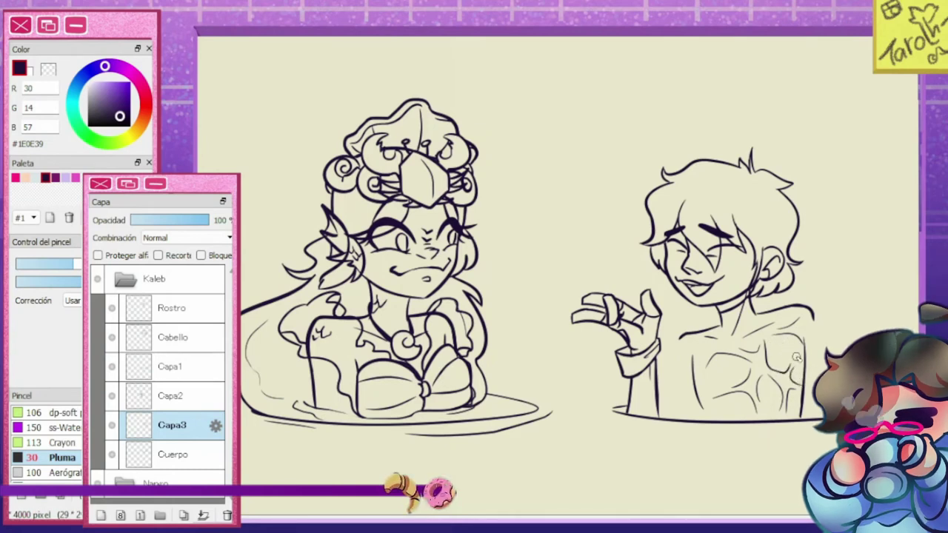
{"action": "key", "text": "ctrl+z"}
{"action": "key", "text": "ctrl+z"}
{"action": "key", "text": "ctrl+z"}
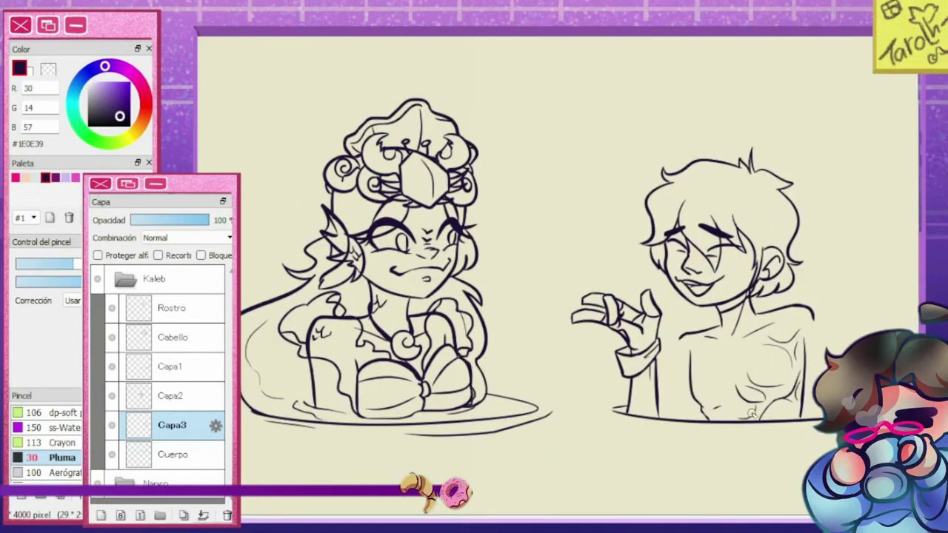
Draw thin curved pattern lines over the second character's chest, shoulders and upper arm on layer Capa3
{"action": "left_click_drag", "start_coordinate": [741, 325], "coordinate": [775, 342]}
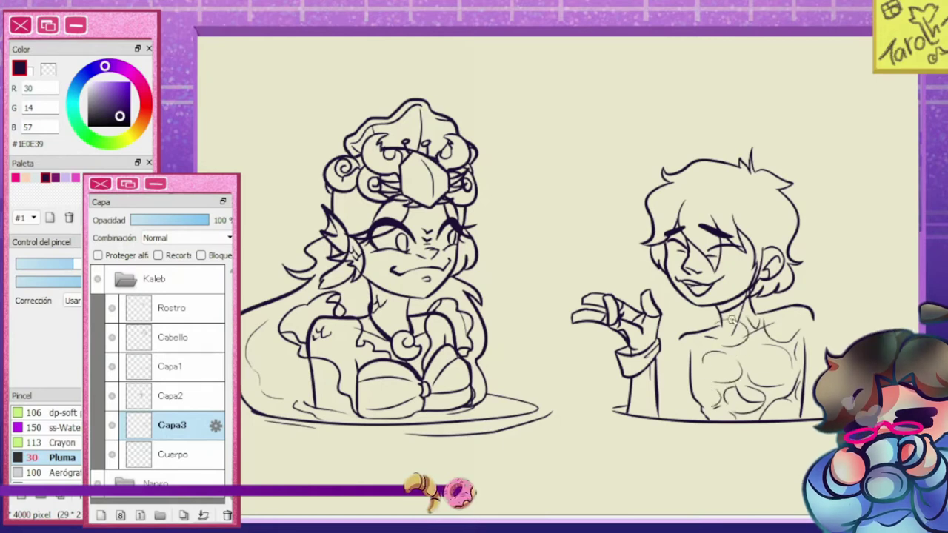
{"action": "key", "text": "e"}
{"action": "key", "text": "n"}
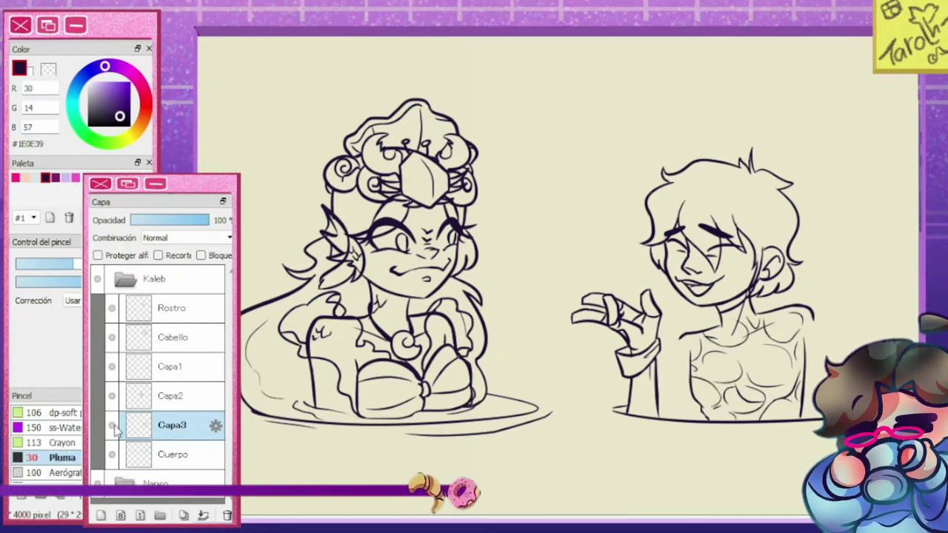
{"action": "key", "text": "n"}
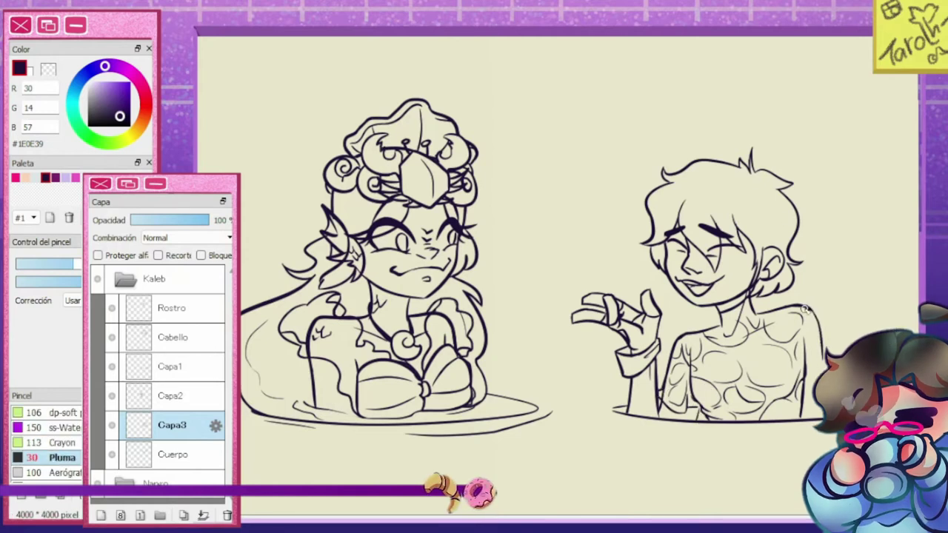
Sketch the second character's bent arm reaching up to the neck on new layer Capa4 above the torso layer
{"action": "key", "text": "ctrl+shift+n"}
{"action": "key", "text": "ctrl+Down"}
{"action": "left_click_drag", "start_coordinate": [713, 319], "coordinate": [754, 306]}
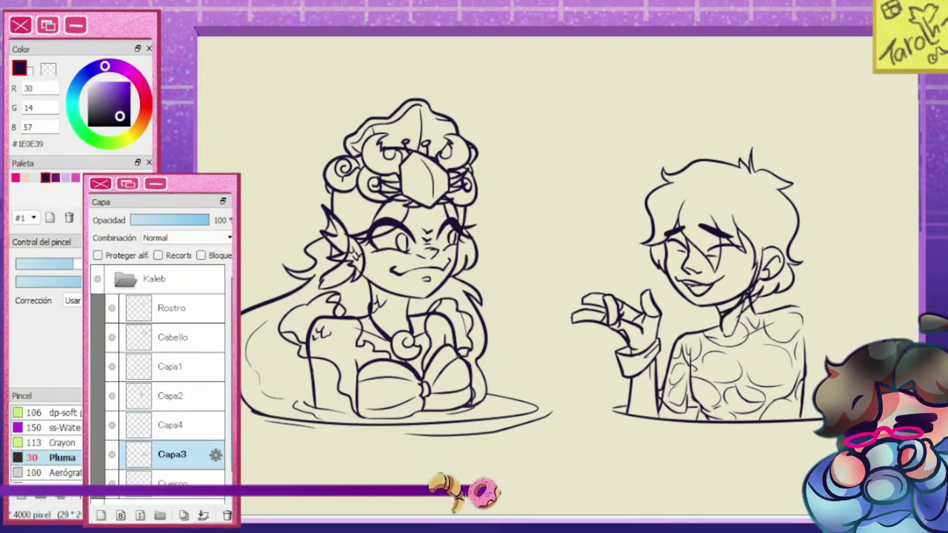
{"action": "key", "text": "ctrl+Up"}
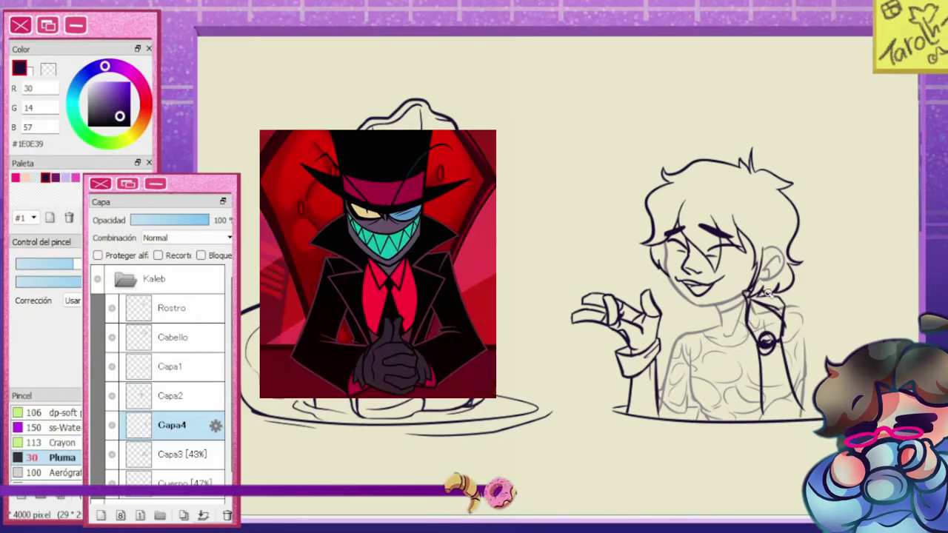
Redraw the bent forearm and hand over the sketch on new layer Capa5, and remove the rough sketch layer Capa4
{"action": "key", "text": "ctrl+Up"}
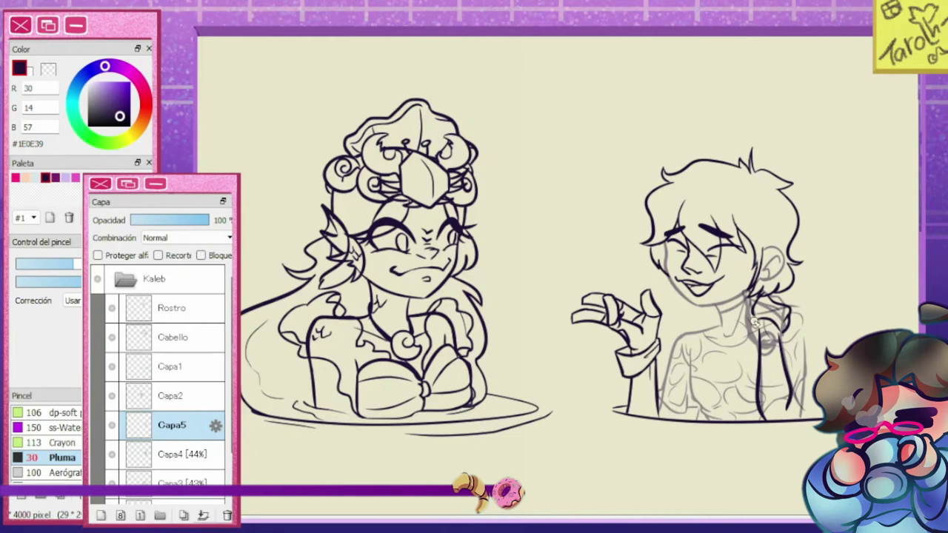
{"action": "key", "text": "e"}
{"action": "key", "text": "n"}
{"action": "key", "text": "e"}
{"action": "key", "text": "n"}
{"action": "key", "text": "Delete"}
Transform the raised hand by the neck and refine the hand, forearm and shoulder outlines on Capa5
{"action": "key", "text": "ctrl+t"}
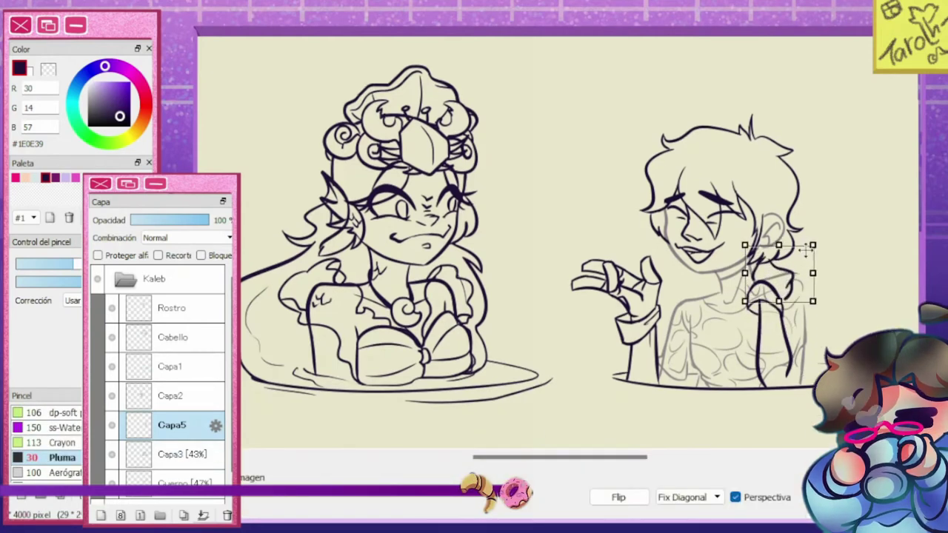
{"action": "key", "text": "Return"}
{"action": "key", "text": "e"}
{"action": "key", "text": "n"}
{"action": "key", "text": "e"}
{"action": "key", "text": "n"}
{"action": "key", "text": "h"}
{"action": "key", "text": "e"}
{"action": "key", "text": "n"}
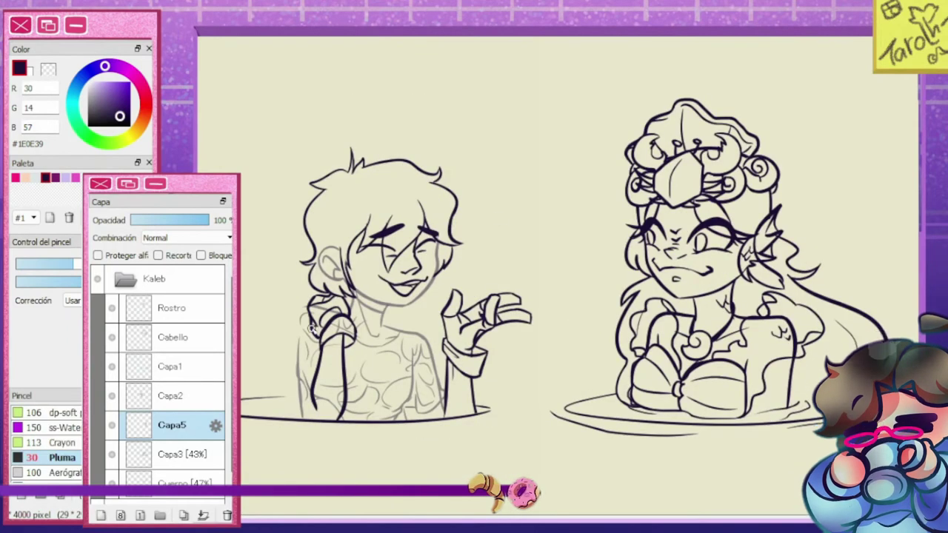
{"action": "key", "text": "h"}
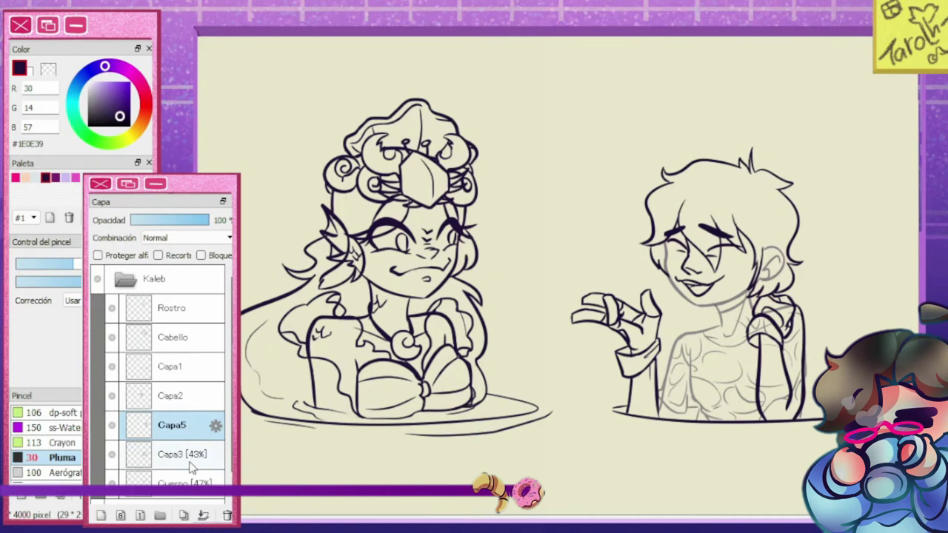
Erase the overlapping torso lines on Capa3, draw the outer sleeve edge on Capa5, and merge Capa5 into Capa3
{"action": "left_click", "coordinate": [191, 466]}
{"action": "key", "text": "e"}
{"action": "left_click", "coordinate": [199, 435]}
{"action": "key", "text": "n"}
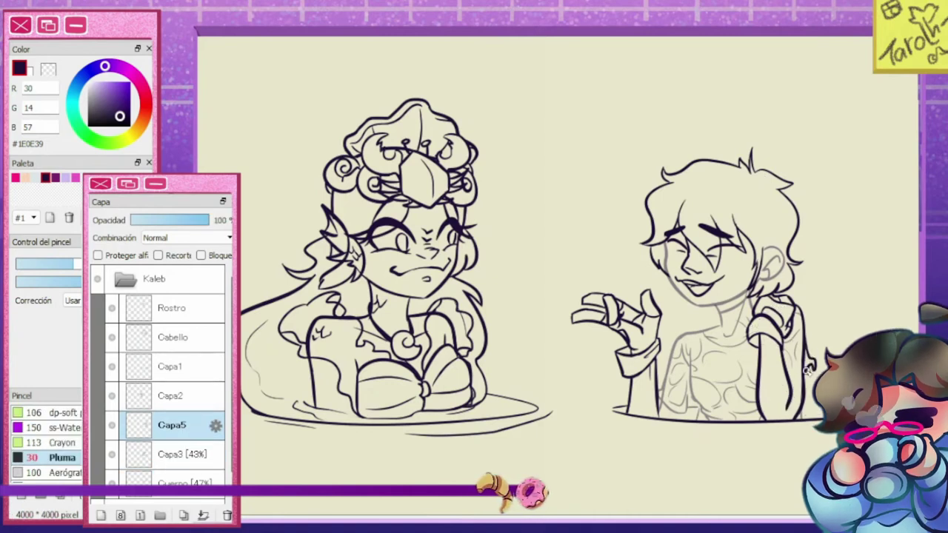
{"action": "key", "text": "ctrl+e"}
Clean up the overlapping body lines on Cuerpo, and draw the shirt's collar and sleeve details on Capa3
{"action": "left_click", "coordinate": [175, 454]}
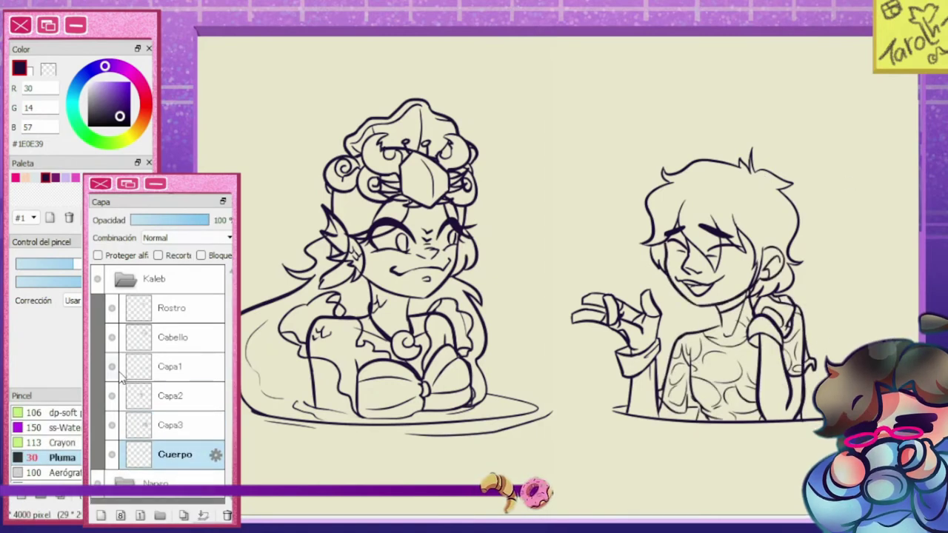
{"action": "key", "text": "e"}
{"action": "left_click", "coordinate": [172, 425]}
{"action": "key", "text": "n"}
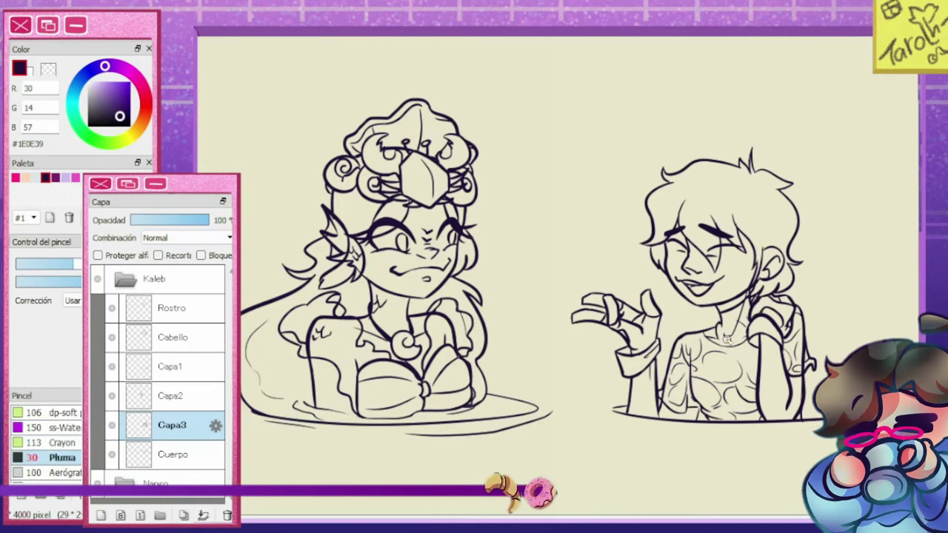
{"action": "key", "text": "e"}
{"action": "key", "text": "n"}
{"action": "key", "text": "h"}
{"action": "key", "text": "e"}
{"action": "key", "text": "n"}
{"action": "key", "text": "e"}
{"action": "key", "text": "n"}
{"action": "key", "text": "h"}
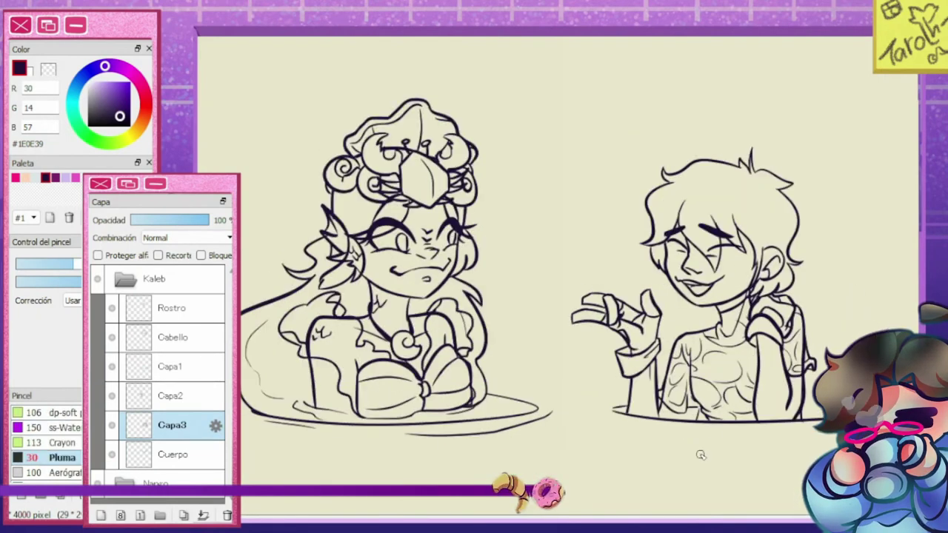
Refine the shirt's sleeve hems and trim the line ends near the water on Capa3
{"action": "key", "text": "e"}
{"action": "key", "text": "n"}
{"action": "key", "text": "e"}
{"action": "key", "text": "n"}
{"action": "key", "text": "e"}
Draw wavy water contact lines around the second character's arms and torso, with the Capa1 waterline hidden
{"action": "left_click", "coordinate": [148, 367]}
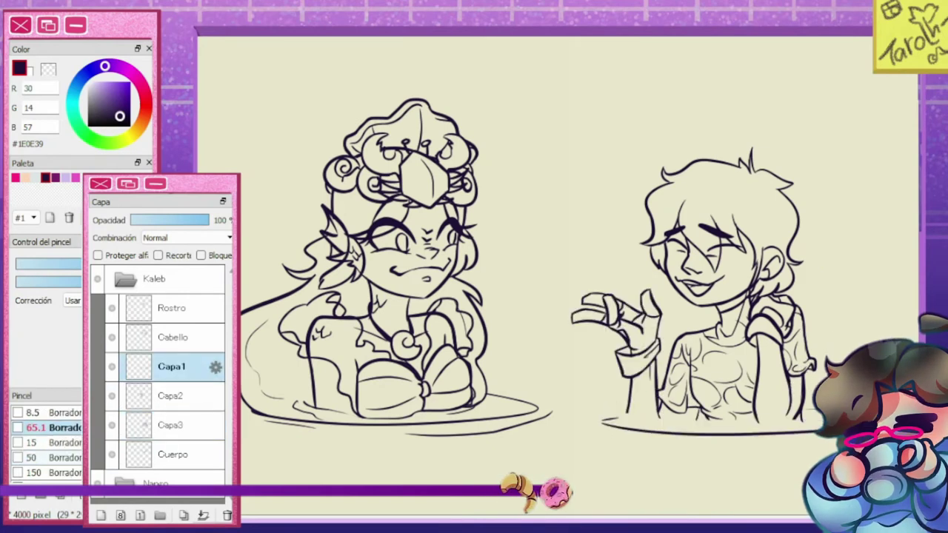
{"action": "key", "text": "n"}
{"action": "key", "text": "ctrl+z"}
{"action": "key", "text": "ctrl+z"}
{"action": "key", "text": "e"}
{"action": "key", "text": "n"}
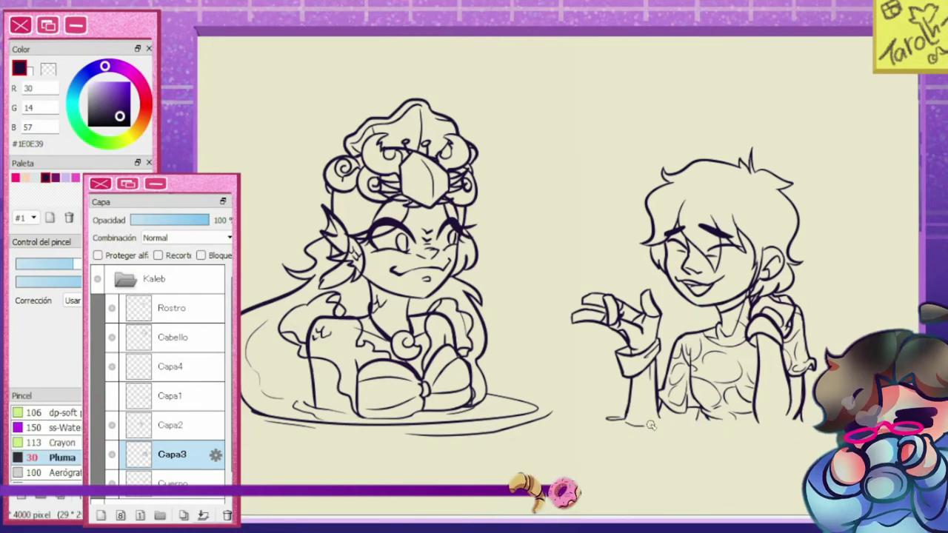
{"action": "key", "text": "h"}
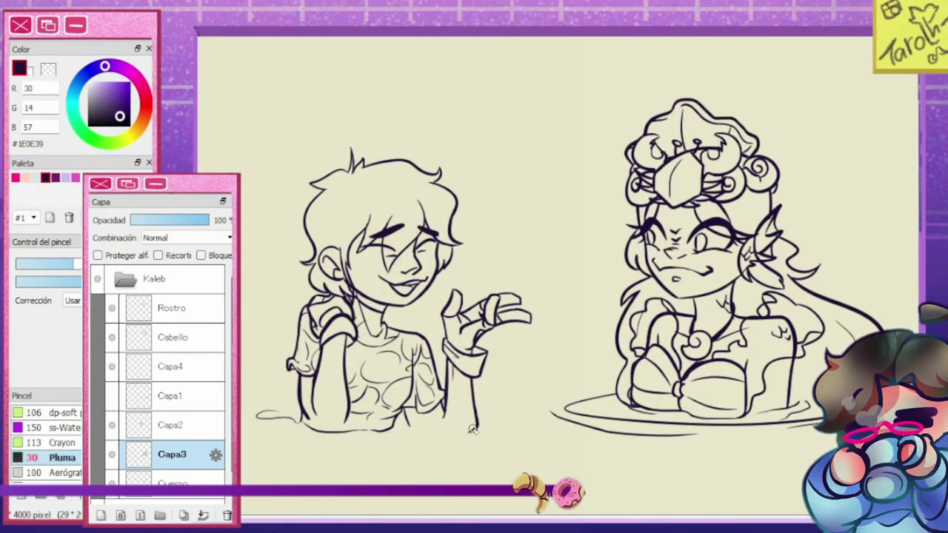
{"action": "key", "text": "h"}
{"action": "key", "text": "e"}
{"action": "key", "text": "n"}
Stretch the curved waterline on Capa1 wider toward the mermaid and add thin ripple lines around it
{"action": "left_click", "coordinate": [770, 442], "text": "ctrl"}
{"action": "key", "text": "ctrl+t"}
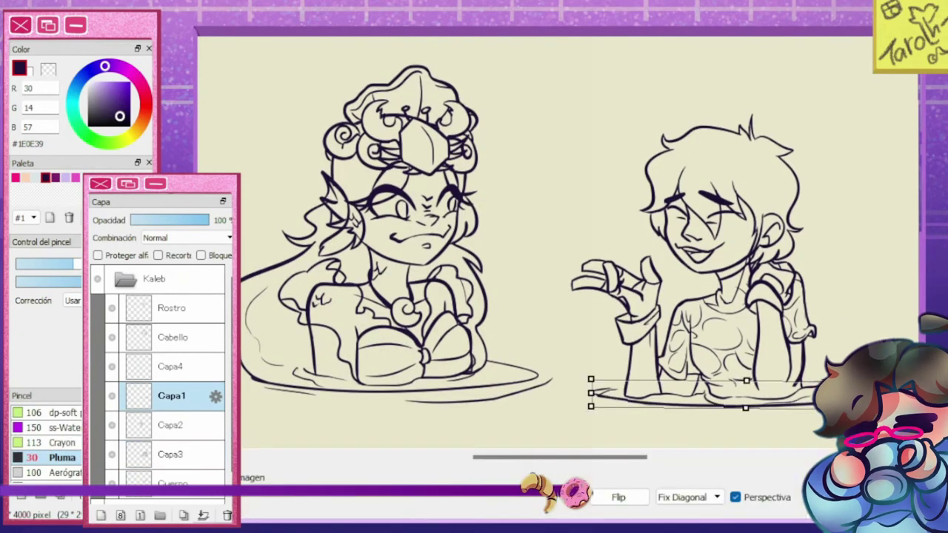
{"action": "left_click_drag", "start_coordinate": [590, 392], "coordinate": [535, 393]}
{"action": "key", "text": "Return"}
{"action": "scroll", "coordinate": [814, 364], "scroll_direction": "up", "scroll_amount": 1}
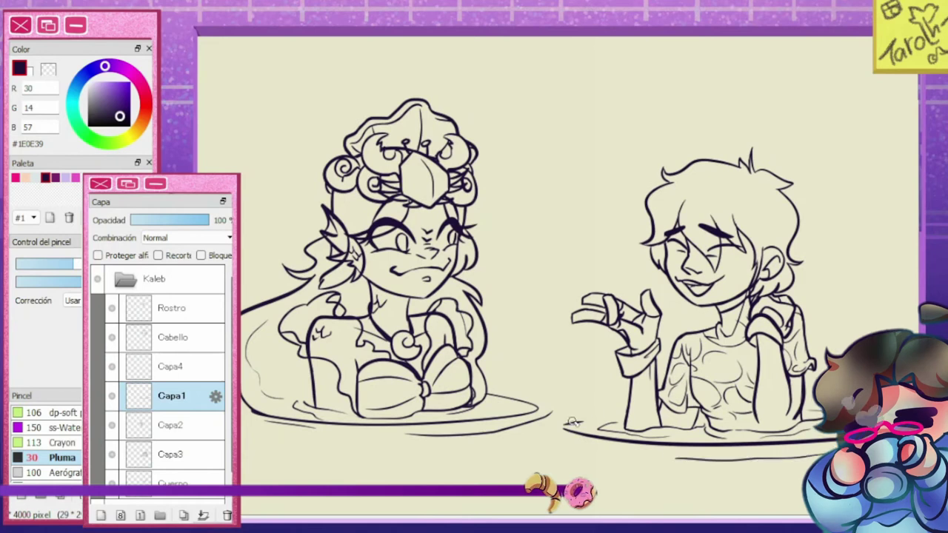
Merge the second character's Capa1, Capa2 and Capa3 line layers down into the Cuerpo layer
{"action": "key", "text": "ctrl+e"}
{"action": "key", "text": "ctrl+e"}
{"action": "key", "text": "ctrl+e"}
{"action": "key", "text": "ctrl+e"}
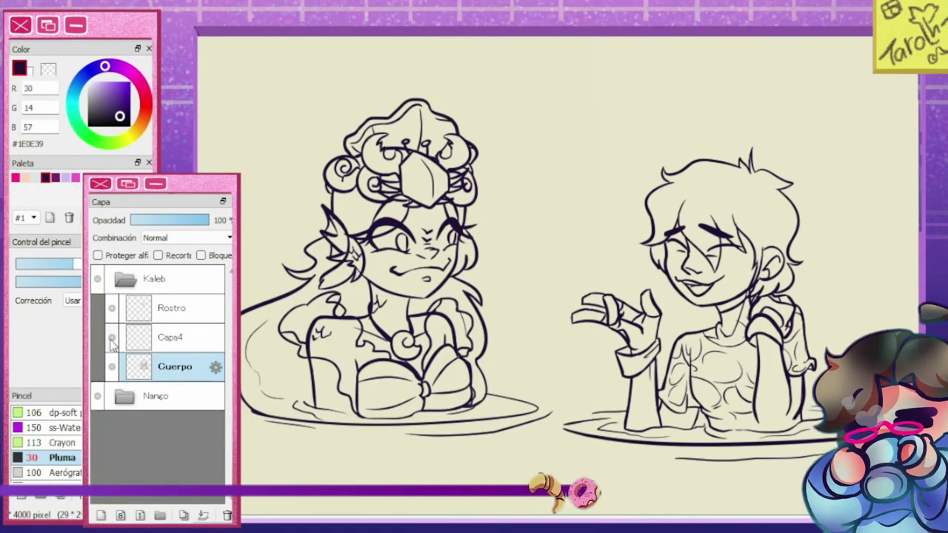
{"action": "scroll", "coordinate": [159, 385], "scroll_direction": "down", "scroll_amount": 3}
{"action": "left_click", "coordinate": [170, 483]}
{"action": "left_click", "coordinate": [173, 430]}
{"action": "key", "text": "e"}
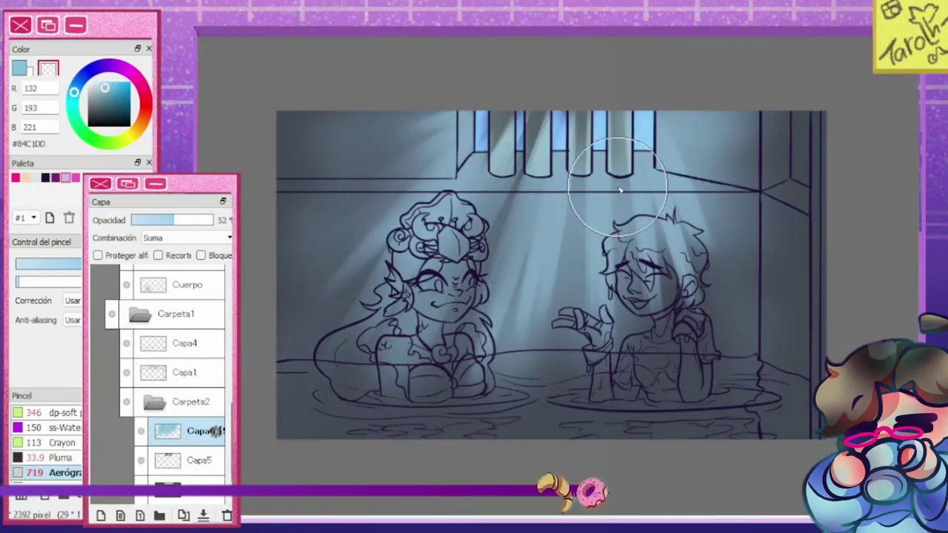
Set Capa6's opacity to 62% and carve the window bars' shadows out of the light with the transparent dp-flat brush
{"action": "key", "text": "x"}
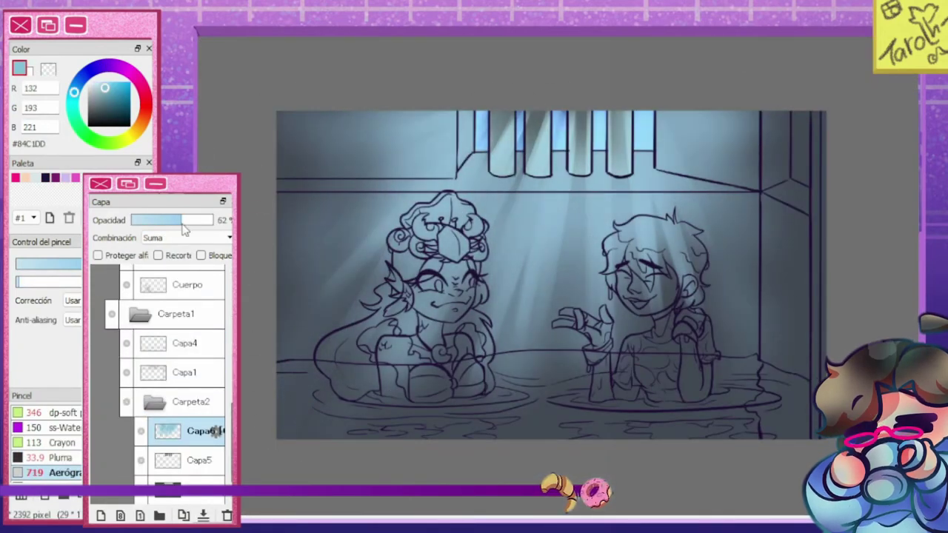
{"action": "key", "text": "b"}
{"action": "key", "text": "n"}
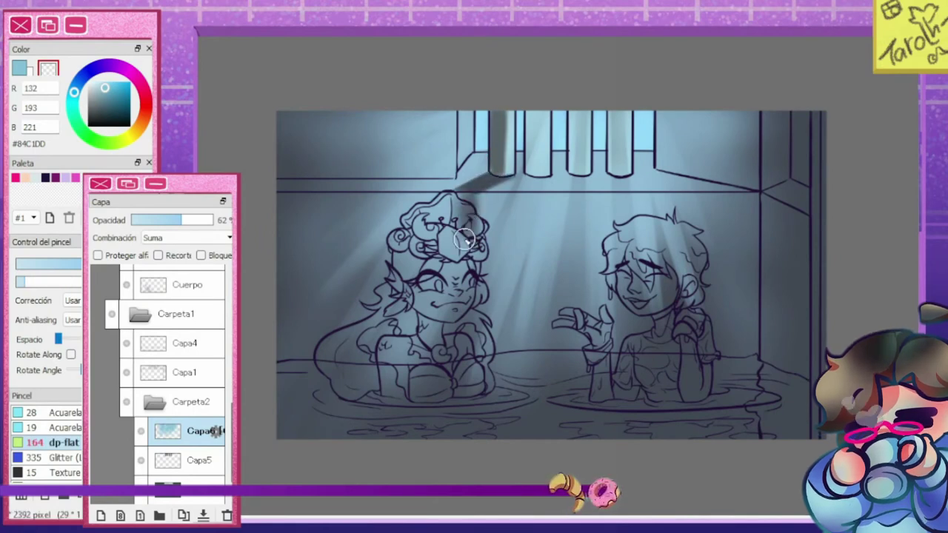
{"action": "left_click_drag", "start_coordinate": [535, 113], "coordinate": [535, 174]}
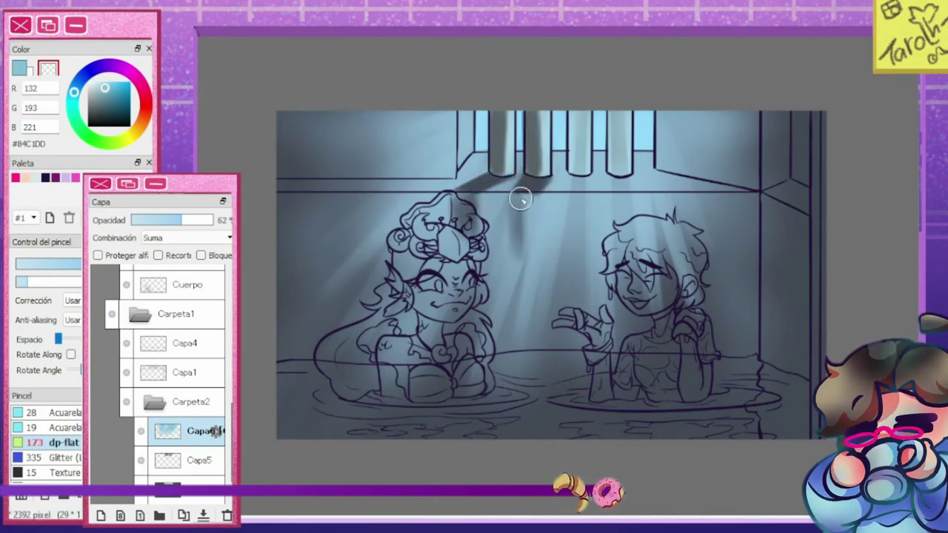
{"action": "mouse_move", "coordinate": [580, 98]}
{"action": "left_mouse_down"}
{"action": "mouse_move", "coordinate": [577, 174]}
{"action": "mouse_move", "coordinate": [620, 170]}
{"action": "mouse_move", "coordinate": [581, 180]}
{"action": "mouse_move", "coordinate": [582, 170]}
{"action": "mouse_move", "coordinate": [594, 208]}
{"action": "mouse_move", "coordinate": [628, 120]}
{"action": "mouse_move", "coordinate": [622, 179]}
{"action": "mouse_move", "coordinate": [630, 144]}
{"action": "mouse_move", "coordinate": [692, 191]}
{"action": "left_mouse_up"}
Paint light between the window bars' shadows and blend it down over the second character's hair with the Acuarela brush
{"action": "key", "text": "x"}
{"action": "mouse_move", "coordinate": [577, 255]}
{"action": "left_mouse_down"}
{"action": "mouse_move", "coordinate": [578, 201]}
{"action": "mouse_move", "coordinate": [537, 172]}
{"action": "mouse_move", "coordinate": [563, 175]}
{"action": "mouse_move", "coordinate": [617, 115]}
{"action": "left_mouse_up"}
{"action": "key", "text": "c"}
{"action": "left_click_drag", "start_coordinate": [681, 281], "coordinate": [686, 234]}
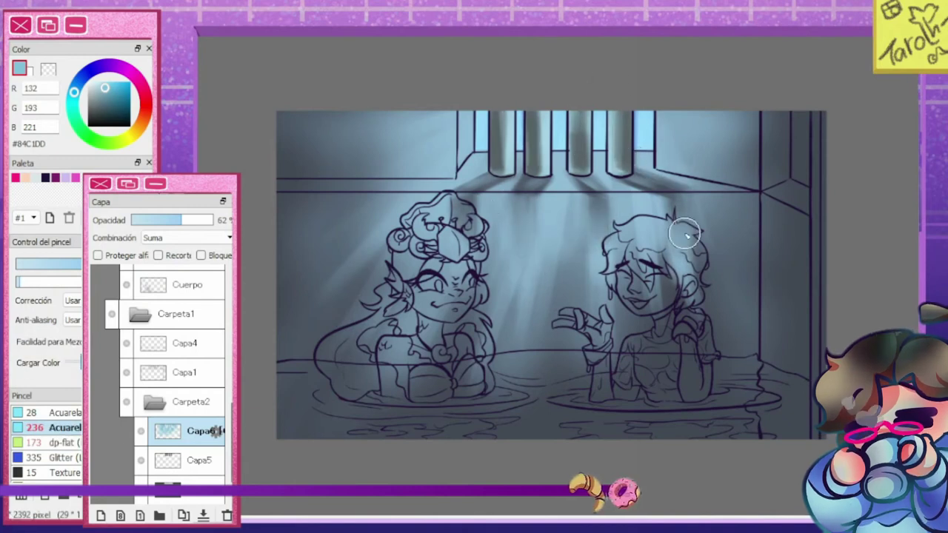
Darken the wall light around both characters with colour #414857 on new layer Capa7 clipped to Capa6
{"action": "key", "text": "x"}
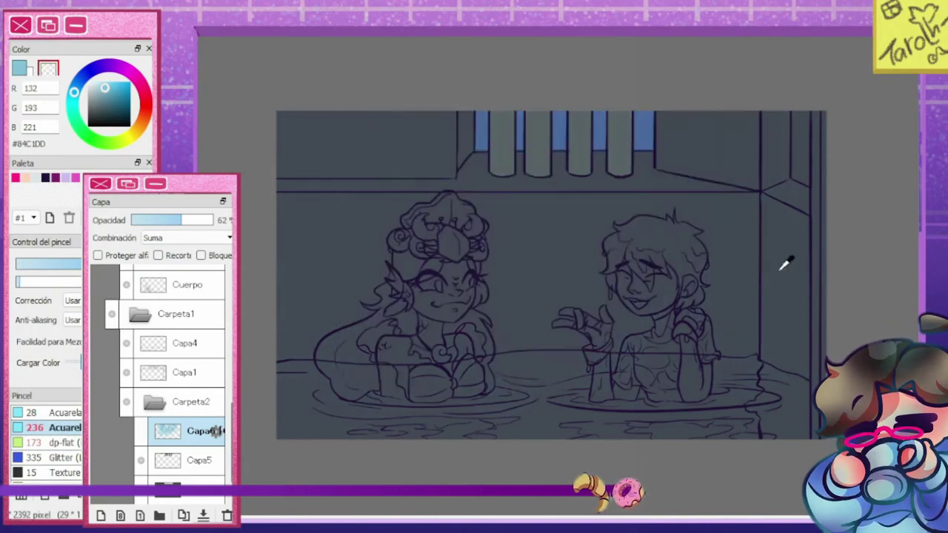
{"action": "left_click", "coordinate": [783, 264], "text": "alt"}
{"action": "key", "text": "ctrl+shift+n"}
{"action": "mouse_move", "coordinate": [348, 223]}
{"action": "left_mouse_down"}
{"action": "mouse_move", "coordinate": [382, 258]}
{"action": "mouse_move", "coordinate": [508, 212]}
{"action": "mouse_move", "coordinate": [584, 279]}
{"action": "mouse_move", "coordinate": [790, 262]}
{"action": "left_mouse_up"}
{"action": "key", "text": "h"}
Soften the light on Capa6 around the window bars, ledge and wall using the Acuarela brush with transparent colour
{"action": "left_click", "coordinate": [193, 460]}
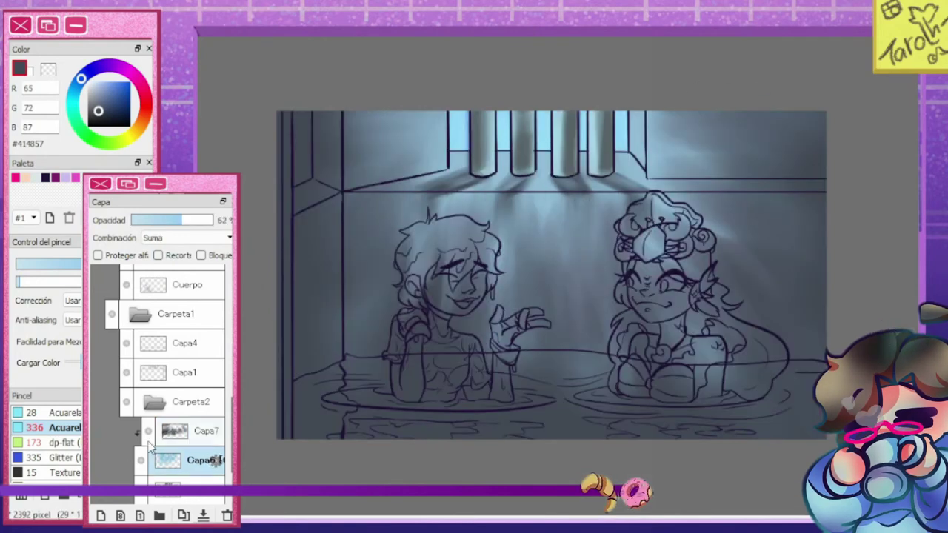
{"action": "key", "text": "x"}
{"action": "mouse_move", "coordinate": [333, 145]}
{"action": "left_mouse_down"}
{"action": "mouse_move", "coordinate": [663, 137]}
{"action": "mouse_move", "coordinate": [791, 121]}
{"action": "left_mouse_up"}
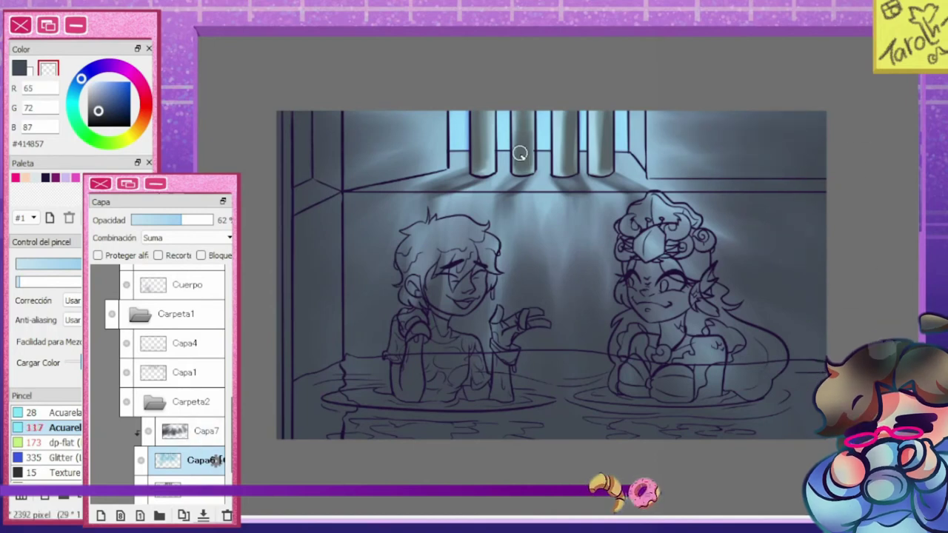
{"action": "right_click", "coordinate": [589, 115]}
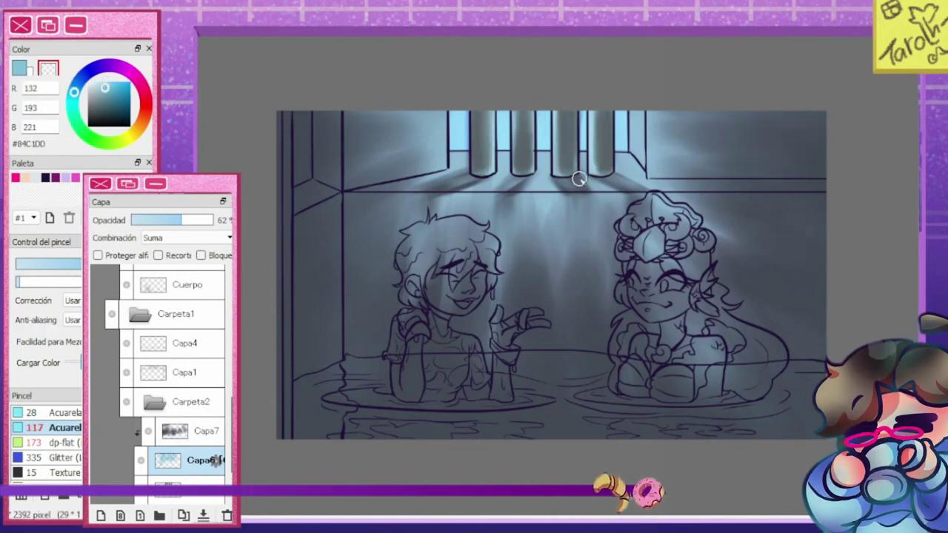
{"action": "key", "text": "minus"}
{"action": "left_click_drag", "start_coordinate": [740, 180], "coordinate": [412, 180]}
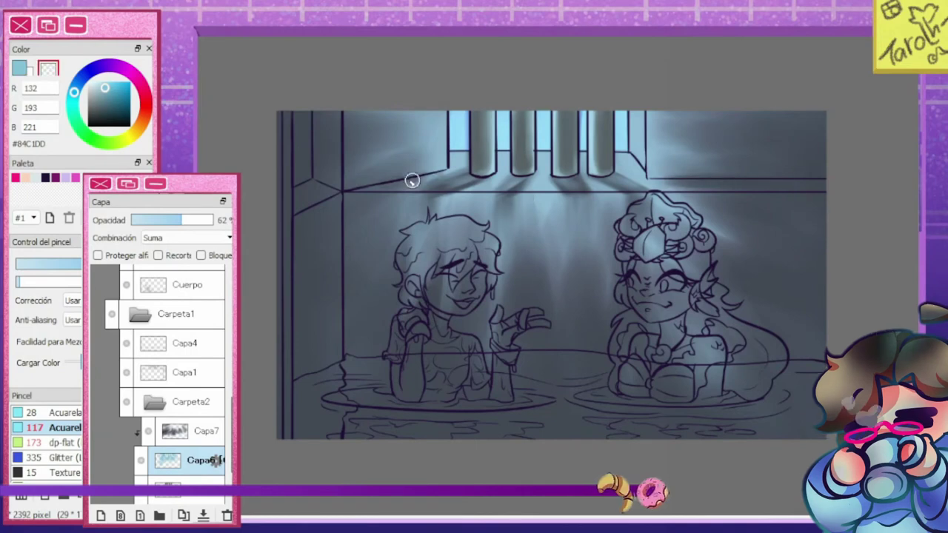
{"action": "right_click", "coordinate": [552, 124]}
Try shading the four window bars with dark blue and purple tones on Capa5 with its alpha protected
{"action": "left_click", "coordinate": [189, 485]}
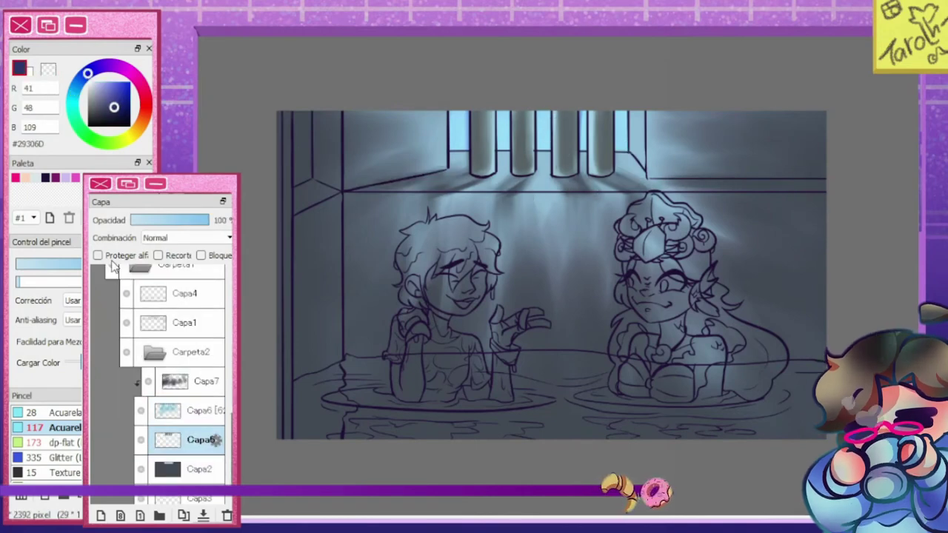
{"action": "left_click_drag", "start_coordinate": [563, 111], "coordinate": [567, 175]}
{"action": "left_click_drag", "start_coordinate": [604, 113], "coordinate": [608, 171]}
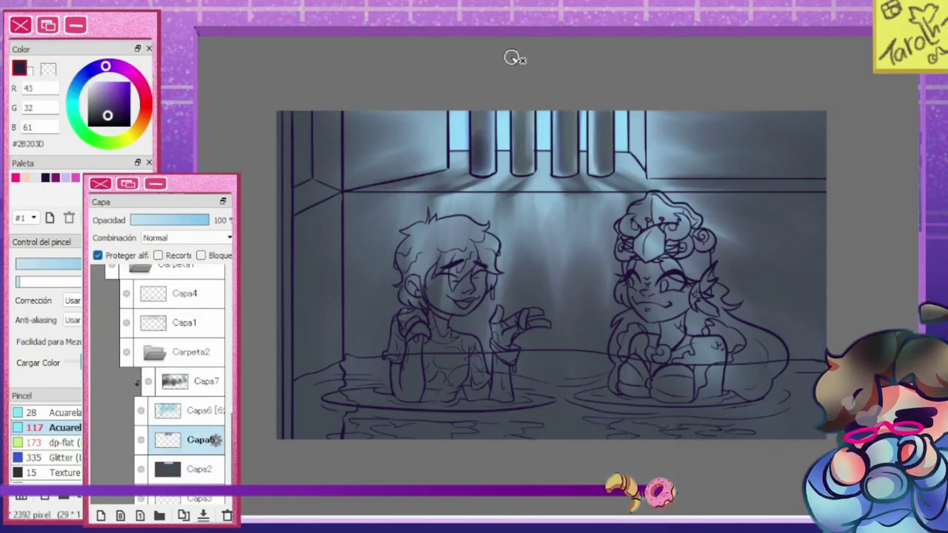
{"action": "right_click", "coordinate": [459, 130]}
{"action": "left_click_drag", "start_coordinate": [477, 119], "coordinate": [478, 167]}
{"action": "left_click_drag", "start_coordinate": [523, 119], "coordinate": [524, 165]}
{"action": "left_click_drag", "start_coordinate": [570, 115], "coordinate": [572, 163]}
{"action": "left_click_drag", "start_coordinate": [606, 115], "coordinate": [607, 163]}
{"action": "left_click_drag", "start_coordinate": [524, 126], "coordinate": [524, 159]}
{"action": "left_click_drag", "start_coordinate": [478, 126], "coordinate": [478, 157]}
{"action": "right_click", "coordinate": [483, 154]}
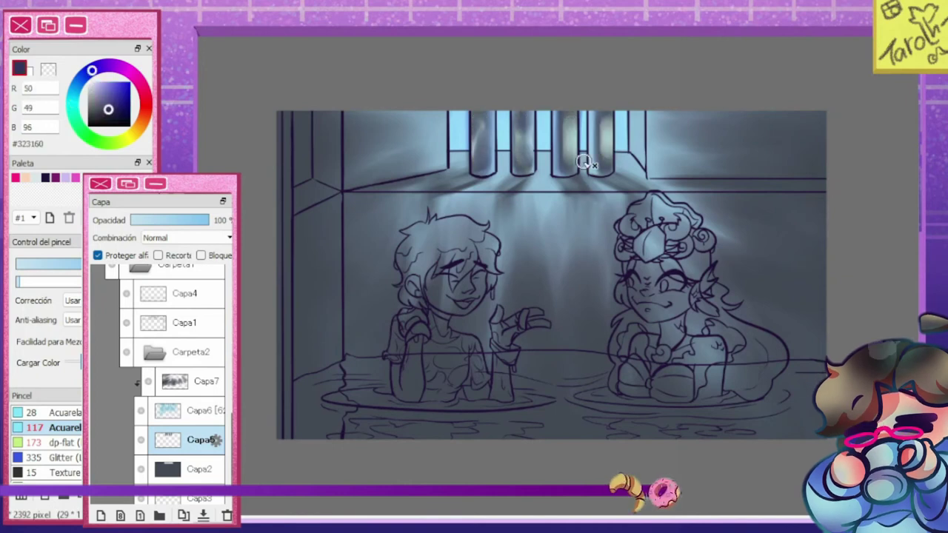
Try airbrushing near-white #F7F7F7 highlights along the four window bars on Capa6
{"action": "key", "text": "x"}
{"action": "key", "text": "Up"}
{"action": "key", "text": "a"}
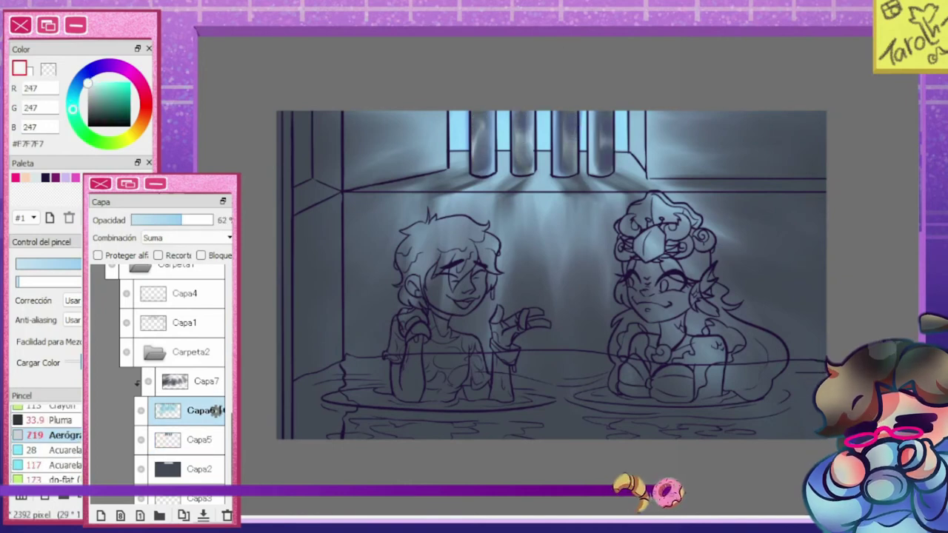
{"action": "left_click_drag", "start_coordinate": [478, 115], "coordinate": [478, 170]}
{"action": "left_click_drag", "start_coordinate": [525, 115], "coordinate": [526, 170]}
{"action": "left_click_drag", "start_coordinate": [562, 113], "coordinate": [565, 175]}
{"action": "left_click_drag", "start_coordinate": [603, 113], "coordinate": [603, 165]}
{"action": "key", "text": "h"}
{"action": "key", "text": "Down"}
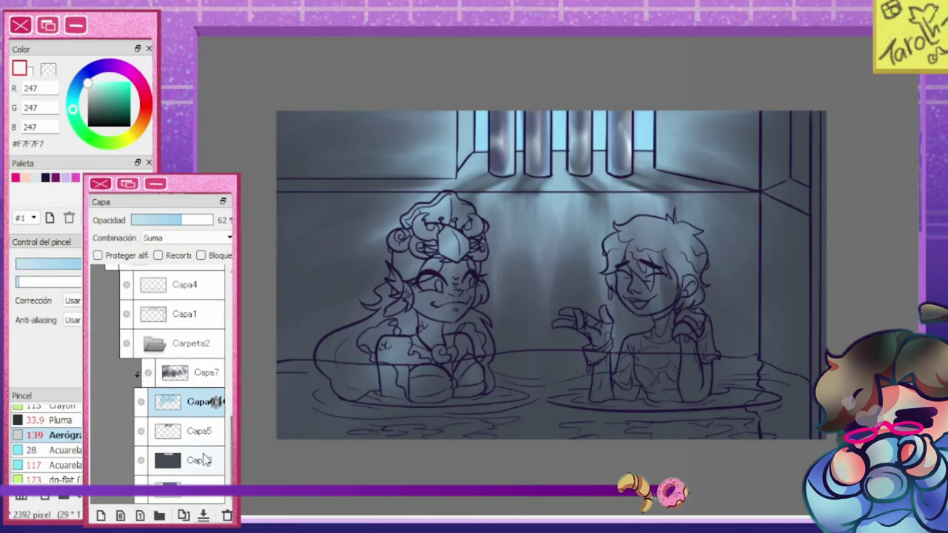
Shade the window bars' sides with dark #27283D on new layer Capa8 clipped to Capa5, and soften the shading with Acuarela
{"action": "right_click", "coordinate": [281, 118]}
{"action": "key", "text": "n"}
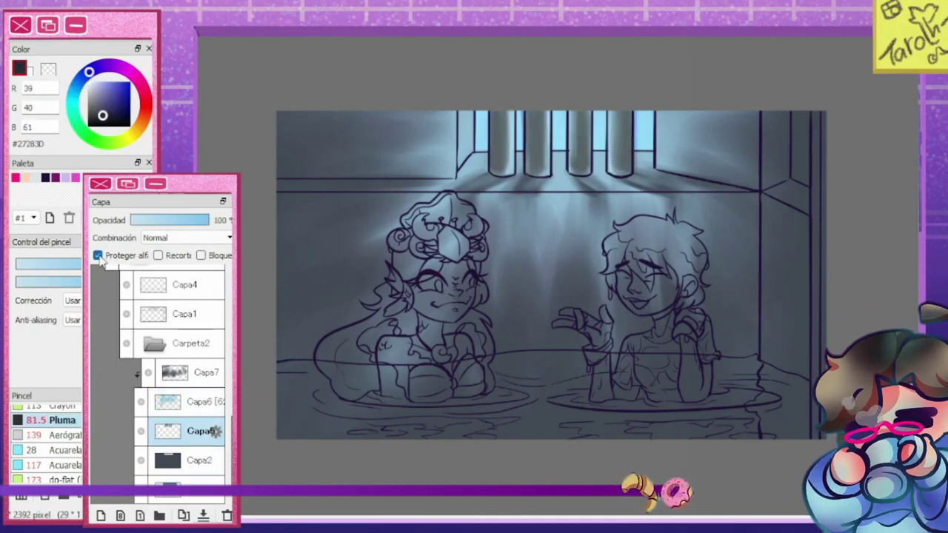
{"action": "key", "text": "ctrl+shift+n"}
{"action": "left_click", "coordinate": [158, 255]}
{"action": "left_click_drag", "start_coordinate": [506, 177], "coordinate": [501, 106]}
{"action": "left_click_drag", "start_coordinate": [584, 176], "coordinate": [585, 89]}
{"action": "left_click_drag", "start_coordinate": [493, 177], "coordinate": [491, 104]}
{"action": "mouse_move", "coordinate": [581, 104]}
{"action": "left_mouse_down"}
{"action": "mouse_move", "coordinate": [580, 178]}
{"action": "mouse_move", "coordinate": [625, 109]}
{"action": "left_mouse_up"}
{"action": "key", "text": "c"}
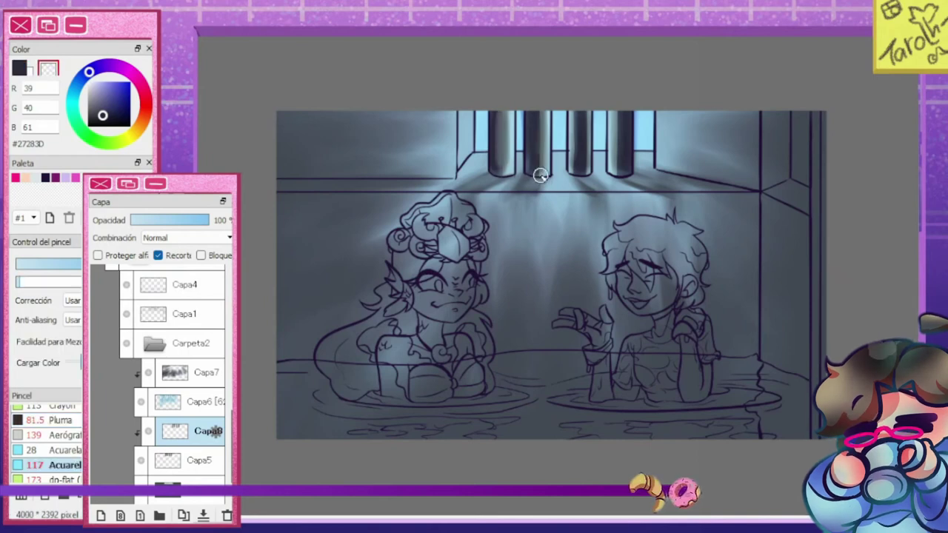
{"action": "left_click_drag", "start_coordinate": [540, 175], "coordinate": [540, 111]}
{"action": "left_click_drag", "start_coordinate": [577, 111], "coordinate": [577, 174]}
Add clipped layer Capa9 and reshade the window bars with grey #566168 on Capa8, set to Multiplicación at 55% opacity
{"action": "key", "text": "ctrl+shift+n"}
{"action": "left_click", "coordinate": [568, 129], "text": "alt"}
{"action": "scroll", "coordinate": [185, 238], "scroll_direction": "down", "scroll_amount": 4}
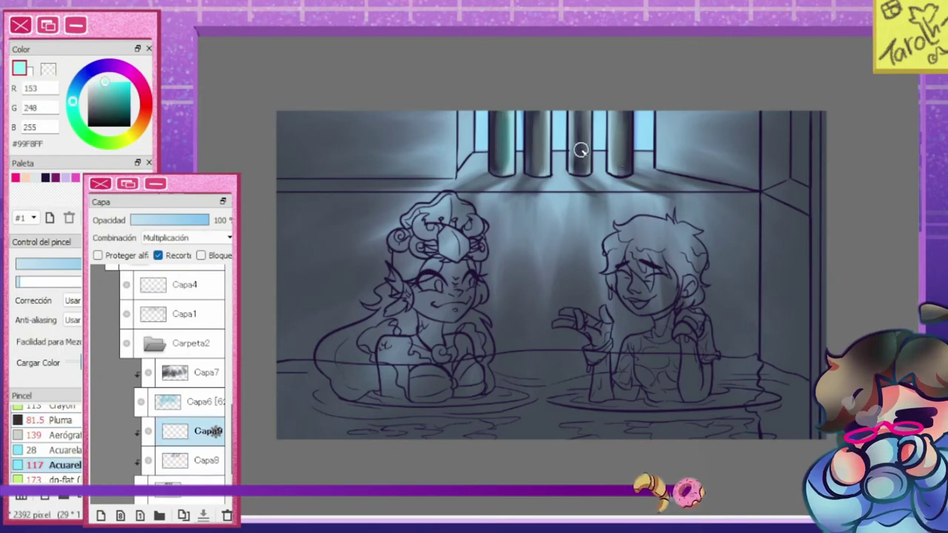
{"action": "key", "text": "n"}
{"action": "left_click", "coordinate": [207, 460]}
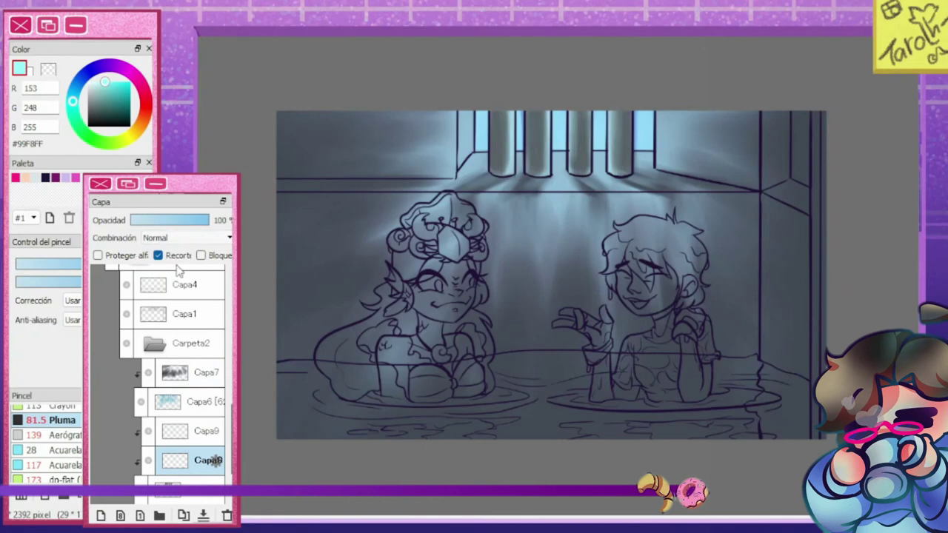
{"action": "left_click", "coordinate": [509, 185], "text": "alt"}
{"action": "left_click_drag", "start_coordinate": [625, 111], "coordinate": [625, 175]}
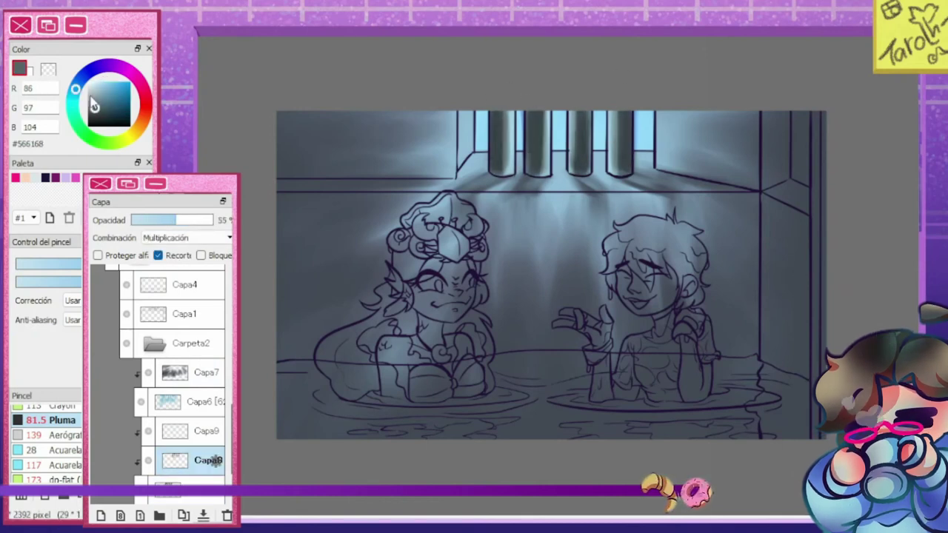
Paint #7FF7EE edge highlights on the bars on new Suma layer Capa10, and refine Capa8's shading by erasing, at 71% opacity
{"action": "key", "text": "ctrl+shift+n"}
{"action": "left_click", "coordinate": [513, 140], "text": "alt"}
{"action": "left_click_drag", "start_coordinate": [513, 177], "coordinate": [514, 111]}
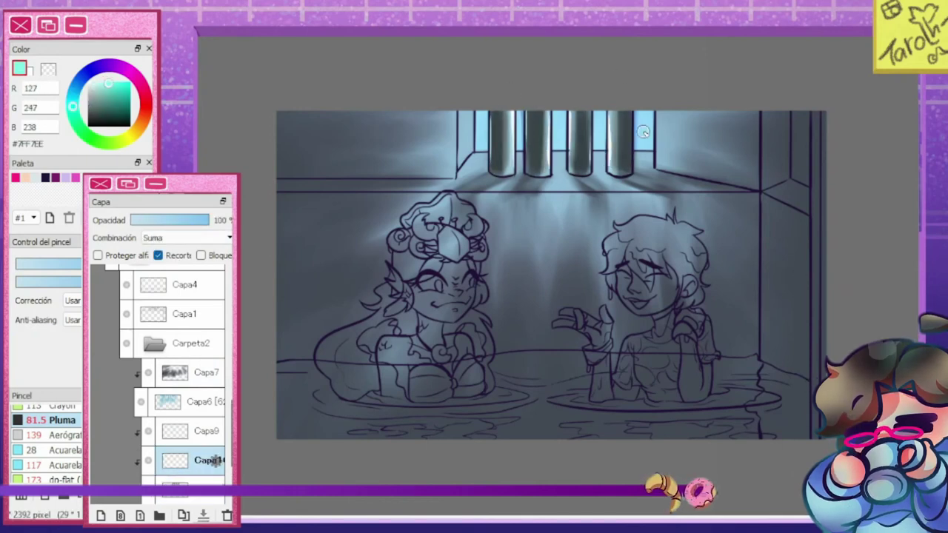
{"action": "scroll", "coordinate": [191, 397], "scroll_direction": "down", "scroll_amount": 1}
{"action": "left_click", "coordinate": [191, 443]}
{"action": "key", "text": "e"}
{"action": "left_click_drag", "start_coordinate": [547, 111], "coordinate": [546, 175]}
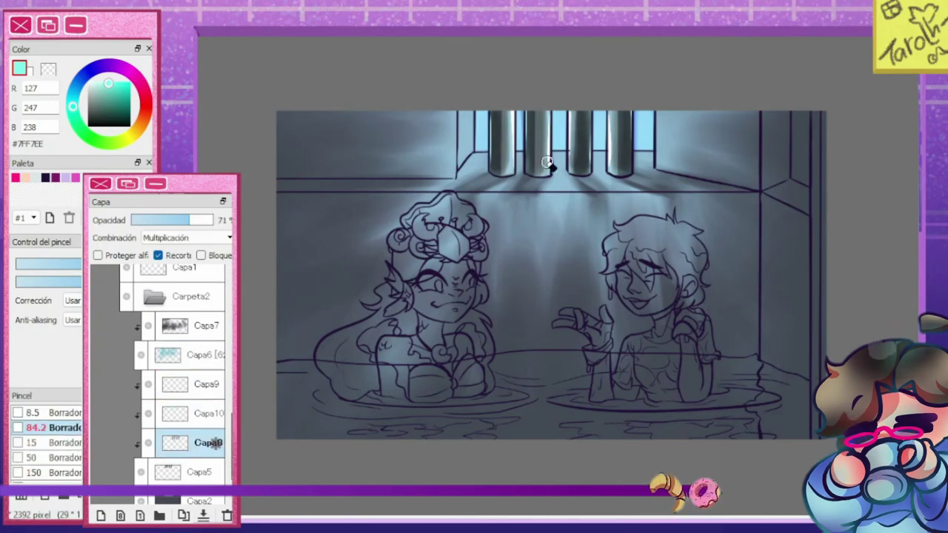
Airbrush violet-blue #443FDD and blue tints over the window bars on Capa9 in Superposición mode
{"action": "key", "text": "n"}
{"action": "left_click", "coordinate": [191, 384]}
{"action": "left_click", "coordinate": [491, 174], "text": "alt"}
{"action": "key", "text": "v"}
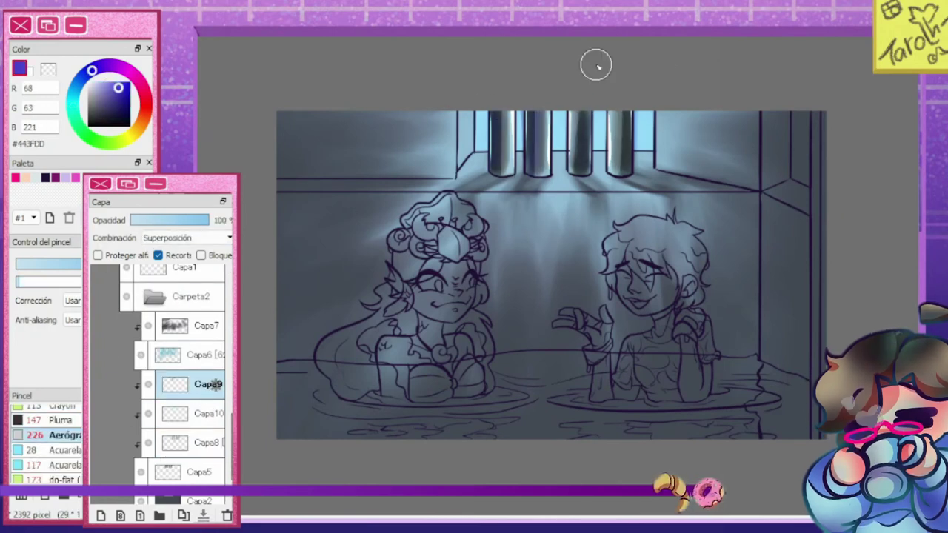
{"action": "left_click", "coordinate": [634, 129], "text": "alt"}
Darken the far side wall with #25213D on new clipped layer Capa11, set to Multiplicación at 47% opacity
{"action": "key", "text": "ctrl+shift+n"}
{"action": "left_click", "coordinate": [689, 317], "text": "alt"}
{"action": "key", "text": "n"}
{"action": "mouse_move", "coordinate": [770, 111]}
{"action": "left_mouse_down"}
{"action": "mouse_move", "coordinate": [787, 163]}
{"action": "mouse_move", "coordinate": [807, 185]}
{"action": "left_mouse_up"}
{"action": "key", "text": "e"}
{"action": "key", "text": "n"}
{"action": "left_click_drag", "start_coordinate": [825, 132], "coordinate": [792, 440]}
{"action": "key", "text": "v"}
{"action": "scroll", "coordinate": [185, 370], "scroll_direction": "up", "scroll_amount": 1}
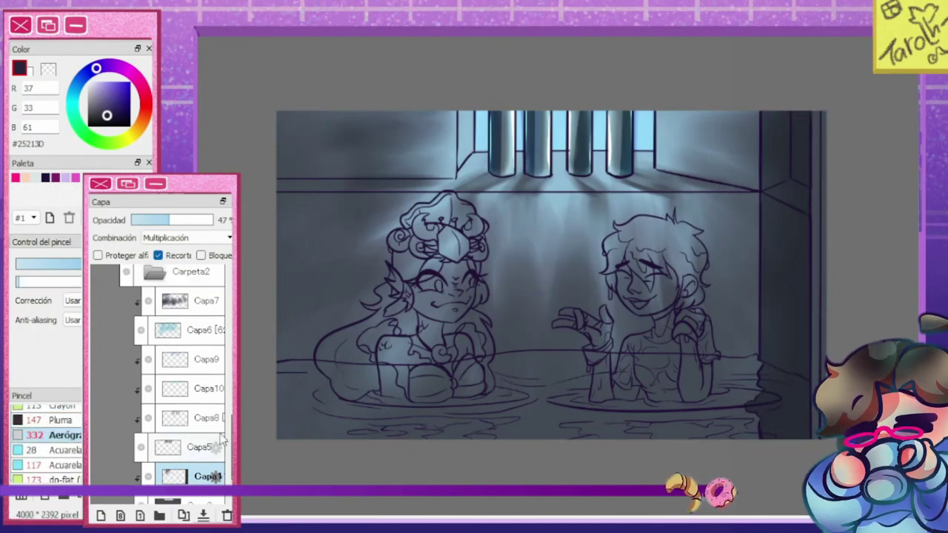
Rework the window light on Capa6 with the airbrush, using #84C1DD and transparent colour around the ledge and back wall
{"action": "left_click", "coordinate": [196, 329]}
{"action": "mouse_move", "coordinate": [555, 210]}
{"action": "left_mouse_down"}
{"action": "mouse_move", "coordinate": [645, 209]}
{"action": "mouse_move", "coordinate": [677, 118]}
{"action": "left_mouse_up"}
{"action": "left_click", "coordinate": [571, 115], "text": "alt"}
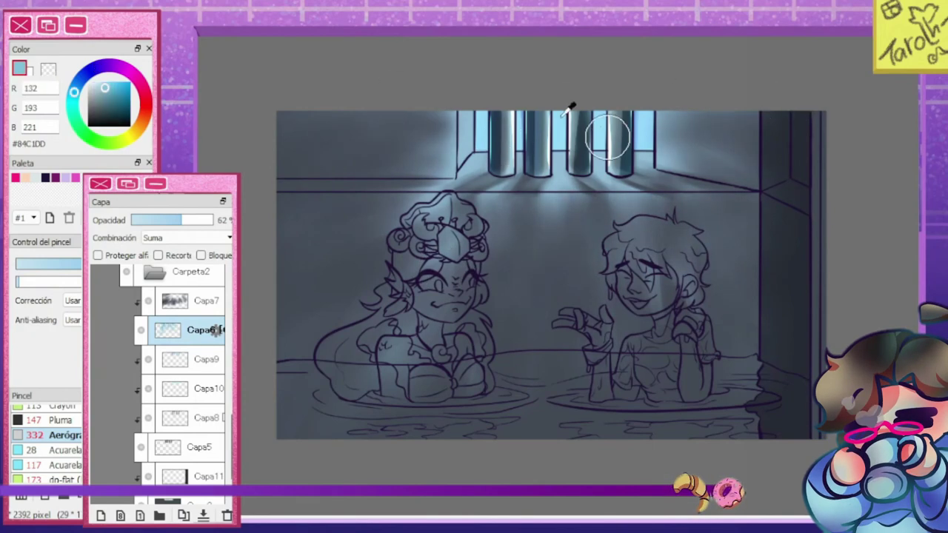
{"action": "key", "text": "h"}
{"action": "key", "text": "h"}
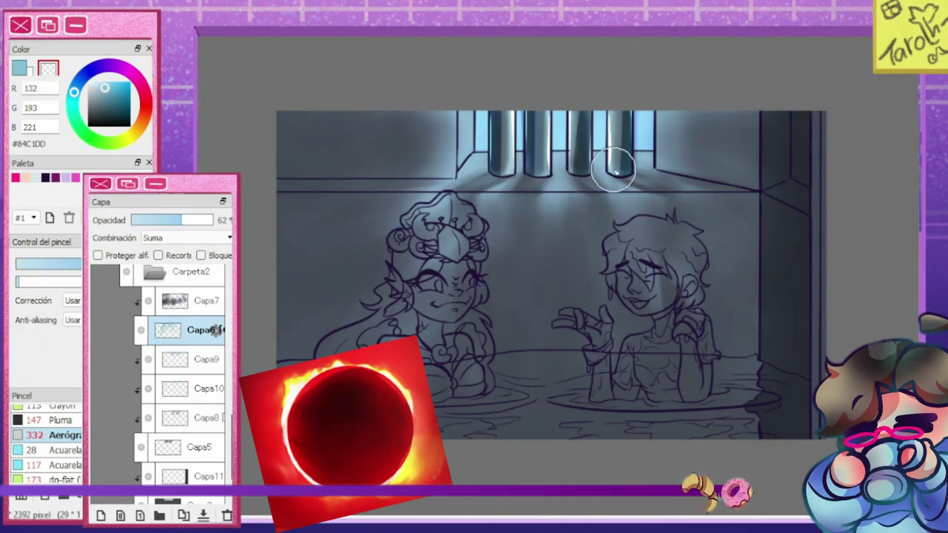
Airbrush #84C1DD light onto the wall sections on both sides of the window on new layer Capa12
{"action": "key", "text": "ctrl+shift+n"}
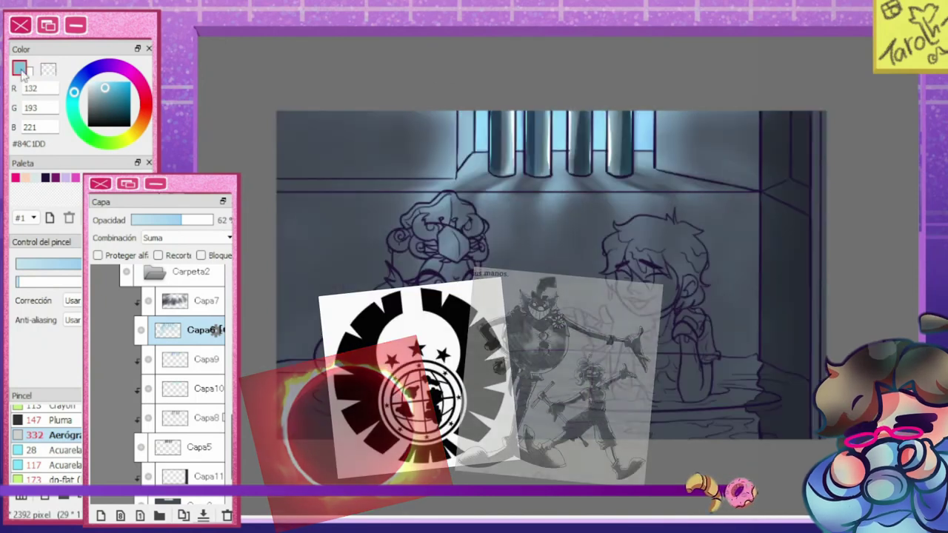
{"action": "key", "text": "ctrl+shift+n"}
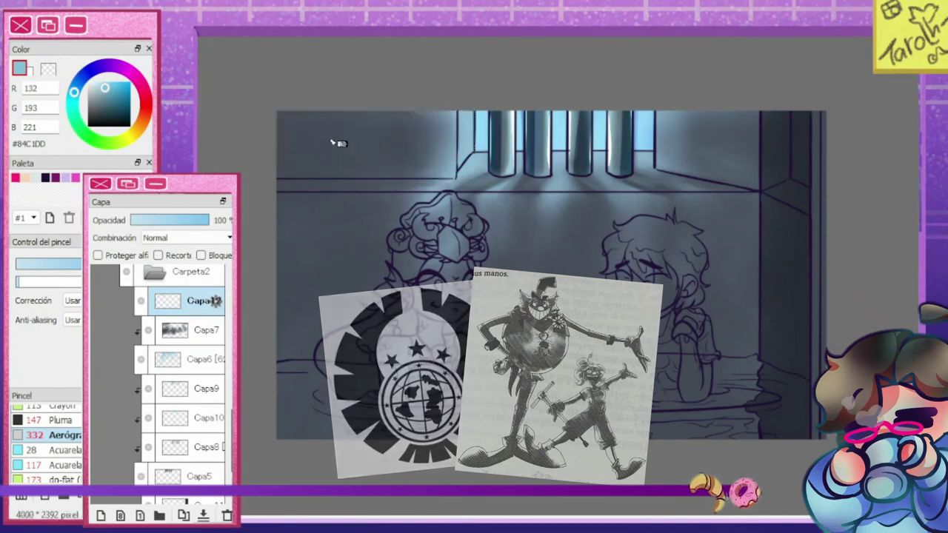
{"action": "left_click_drag", "start_coordinate": [655, 111], "coordinate": [779, 190]}
{"action": "key", "text": "ctrl+d"}
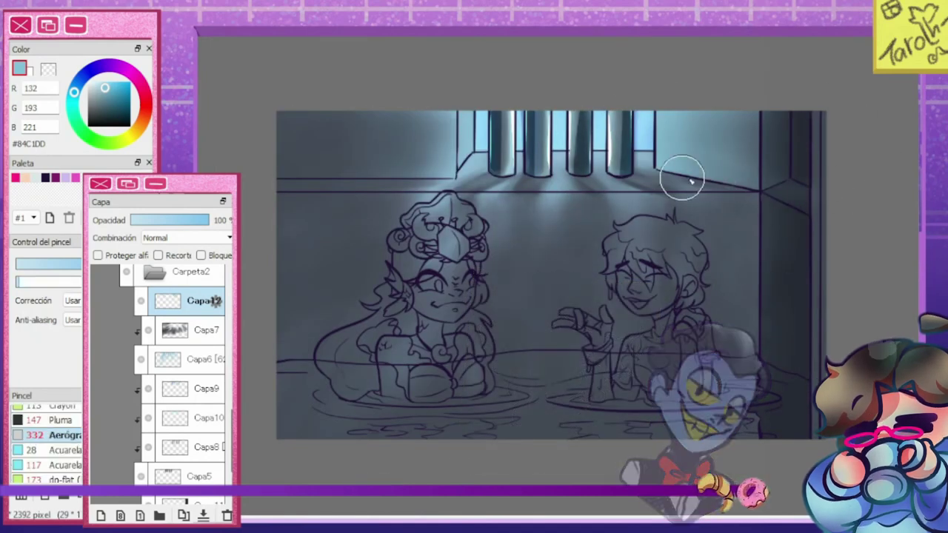
{"action": "scroll", "coordinate": [681, 173], "scroll_direction": "down", "scroll_amount": 2}
{"action": "left_click_drag", "start_coordinate": [344, 152], "coordinate": [493, 202]}
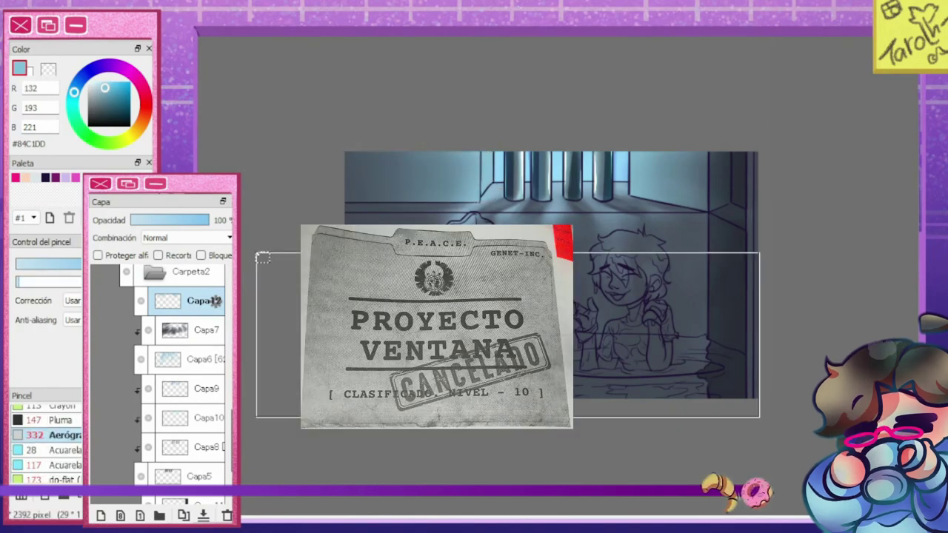
Paint the back wall's bricks, the greenish water and the dark blue shading across the cell background
{"action": "scroll", "coordinate": [574, 174], "scroll_direction": "up", "scroll_amount": 3}
{"action": "scroll", "coordinate": [551, 340], "scroll_direction": "down", "scroll_amount": 3}
{"action": "key", "text": "x"}
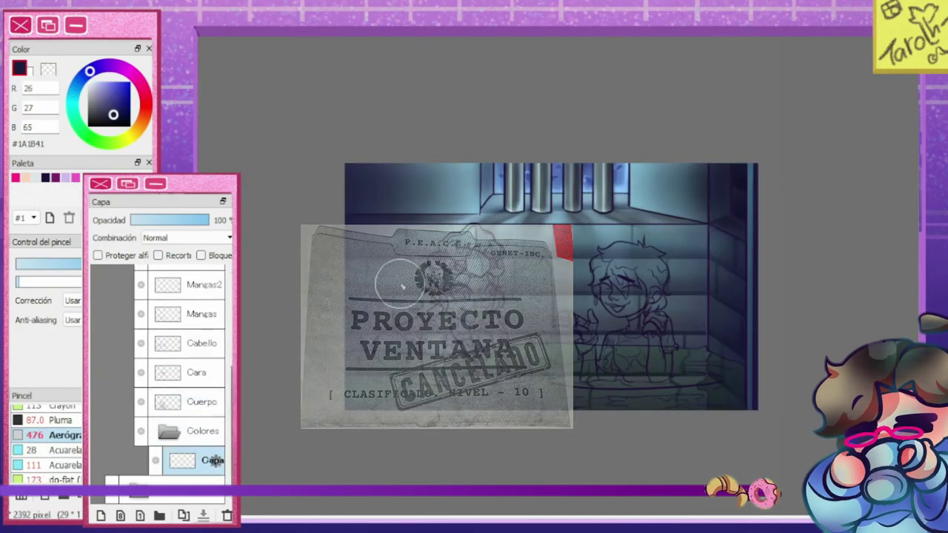
Place the Cara layer below Cuerpo and fill the mermaid's skin with mint #7AEED2 on a layer under the Colores folder
{"action": "scroll", "coordinate": [543, 213], "scroll_direction": "up", "scroll_amount": 3}
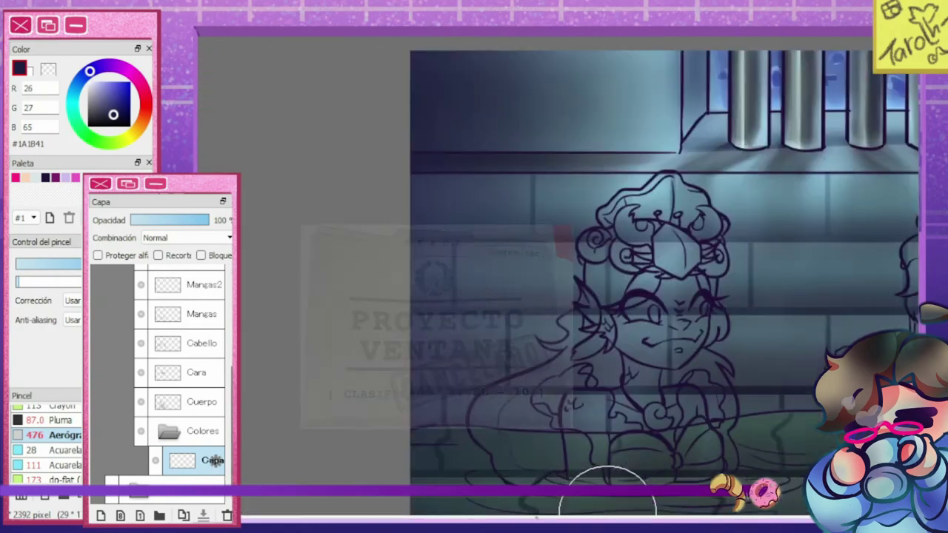
{"action": "key", "text": "n"}
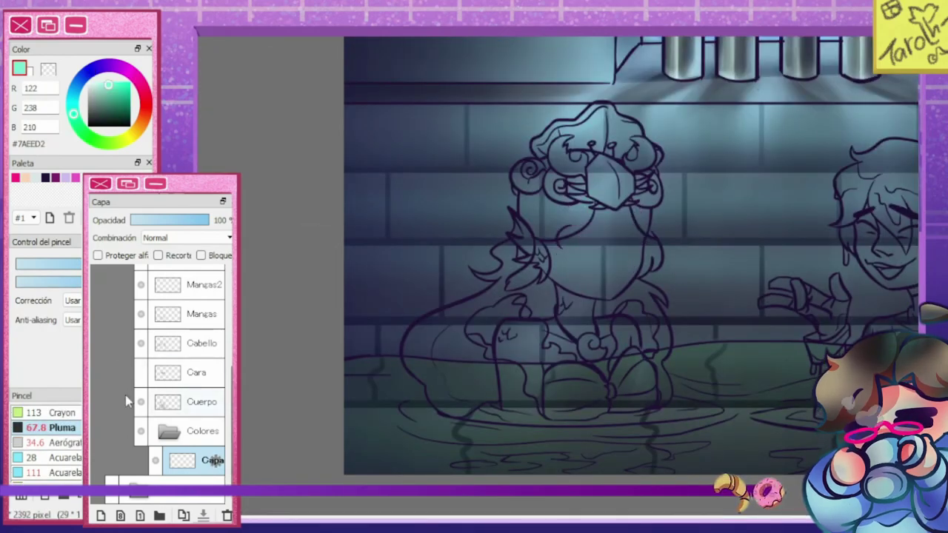
{"action": "left_click_drag", "start_coordinate": [196, 402], "coordinate": [196, 373]}
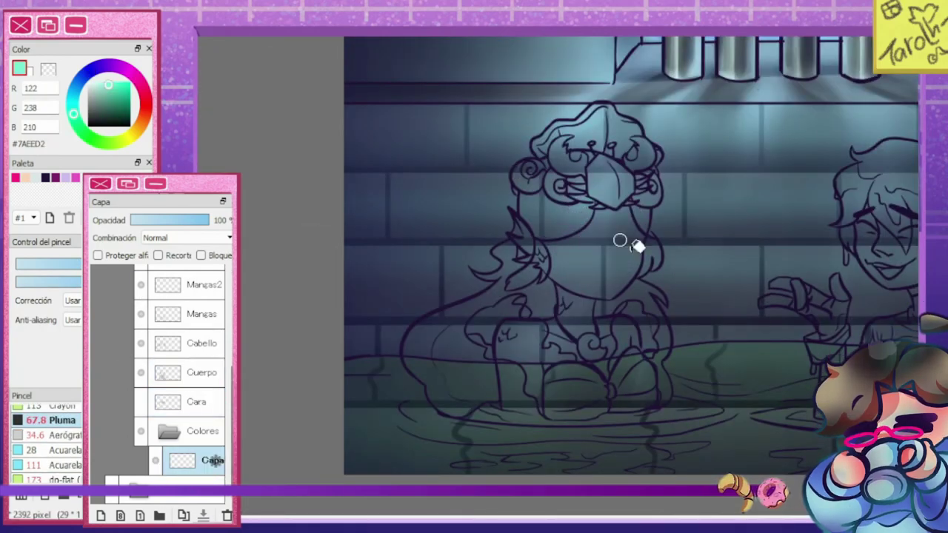
{"action": "left_click_drag", "start_coordinate": [518, 194], "coordinate": [517, 212]}
{"action": "mouse_move", "coordinate": [592, 215]}
{"action": "left_mouse_down"}
{"action": "mouse_move", "coordinate": [578, 245]}
{"action": "mouse_move", "coordinate": [546, 417]}
{"action": "mouse_move", "coordinate": [652, 331]}
{"action": "mouse_move", "coordinate": [606, 186]}
{"action": "left_mouse_up"}
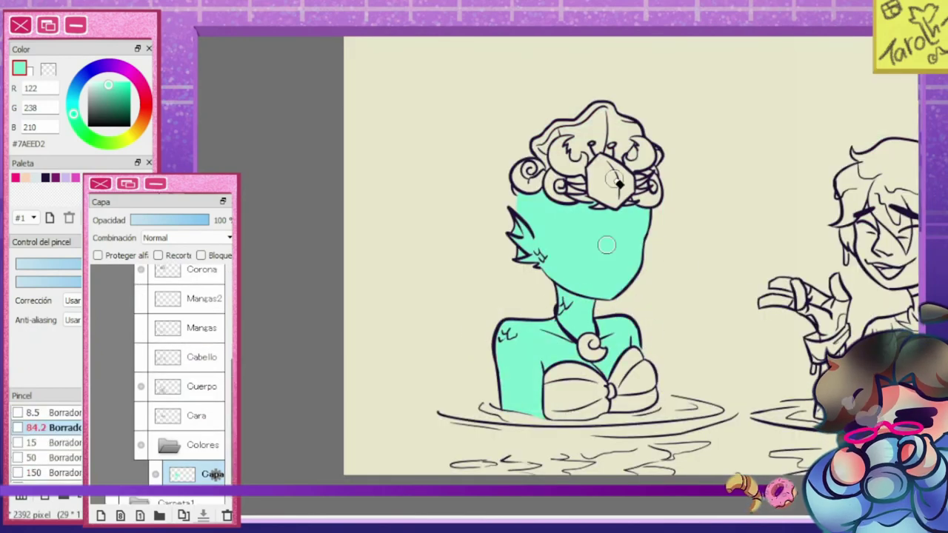
{"action": "left_click_drag", "start_coordinate": [586, 237], "coordinate": [618, 252]}
{"action": "left_click_drag", "start_coordinate": [518, 237], "coordinate": [570, 341]}
Lighten the mermaid's skin with its alpha protected, and blend pink #FF3863 makeup around both eyes using airbrush and Acuarela
{"action": "left_click", "coordinate": [102, 93]}
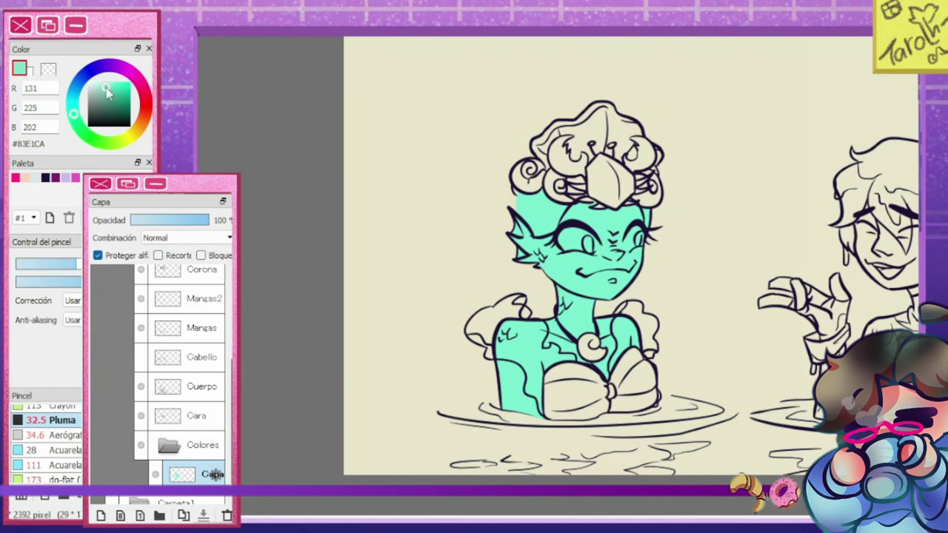
{"action": "left_click", "coordinate": [52, 479]}
{"action": "left_click", "coordinate": [15, 178]}
{"action": "mouse_move", "coordinate": [619, 226]}
{"action": "left_mouse_down"}
{"action": "mouse_move", "coordinate": [585, 231]}
{"action": "mouse_move", "coordinate": [557, 250]}
{"action": "mouse_move", "coordinate": [619, 245]}
{"action": "left_mouse_up"}
{"action": "left_click", "coordinate": [122, 81]}
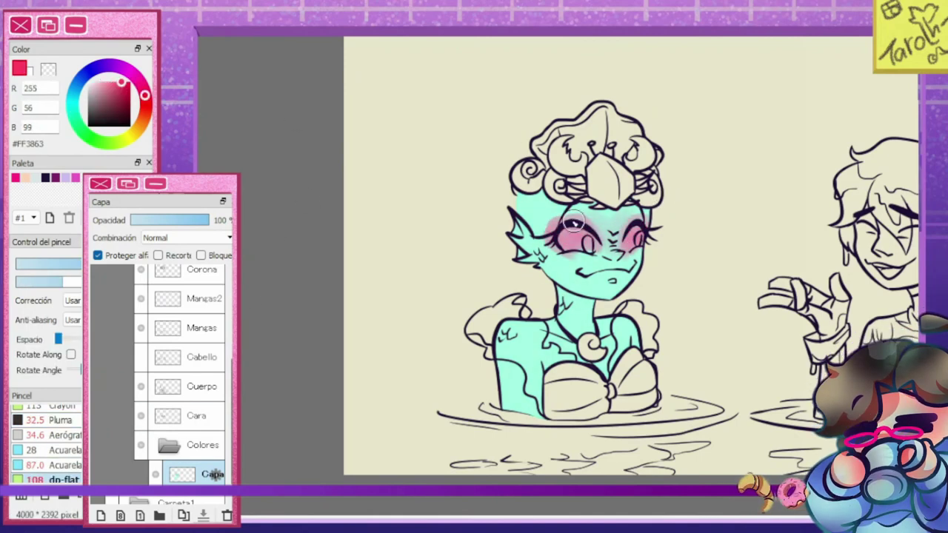
{"action": "left_click", "coordinate": [52, 435]}
{"action": "left_click_drag", "start_coordinate": [563, 233], "coordinate": [638, 216]}
{"action": "left_click", "coordinate": [52, 466]}
{"action": "left_click", "coordinate": [607, 223], "text": "alt"}
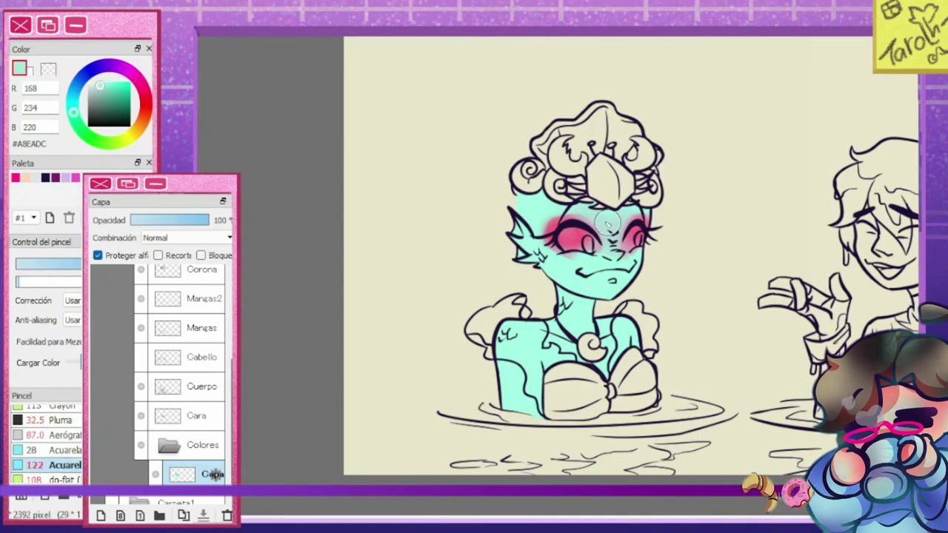
Paint the mermaid's eye whites on a new layer and colour her irises yellow #FFDC2B with Pluma
{"action": "left_click", "coordinate": [101, 515]}
{"action": "left_click", "coordinate": [52, 420]}
{"action": "left_click", "coordinate": [572, 246], "text": "alt"}
{"action": "left_click_drag", "start_coordinate": [663, 229], "coordinate": [593, 249]}
{"action": "key", "text": "e"}
{"action": "left_click", "coordinate": [123, 82]}
{"action": "left_click", "coordinate": [131, 132]}
{"action": "key", "text": "n"}
{"action": "left_click_drag", "start_coordinate": [635, 234], "coordinate": [647, 237]}
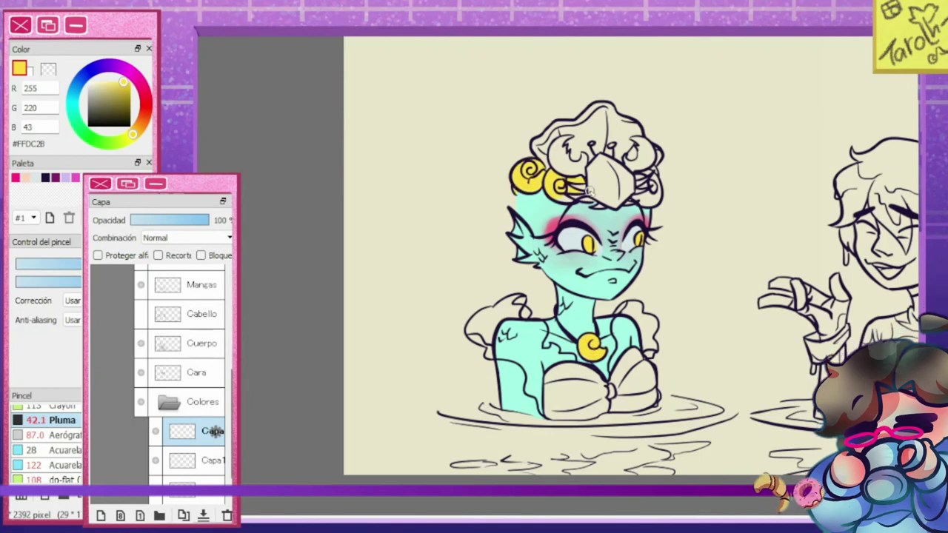
Colour the crown's spiral shells yellow #FFDC2B and erase the paint that spills over the crown
{"action": "key", "text": "e"}
{"action": "mouse_move", "coordinate": [650, 171]}
{"action": "left_mouse_down"}
{"action": "mouse_move", "coordinate": [653, 191]}
{"action": "mouse_move", "coordinate": [630, 197]}
{"action": "left_mouse_up"}
{"action": "key", "text": "n"}
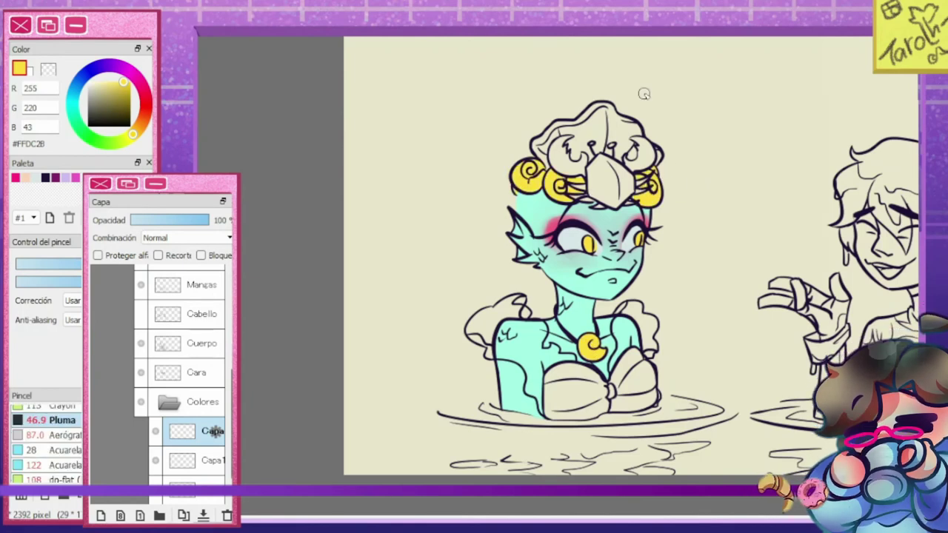
Move the Cara and Cabello line layers in with the Colores layers, and add a hair colour layer beneath Cabello
{"action": "left_click_drag", "start_coordinate": [204, 439], "coordinate": [186, 404]}
{"action": "left_click_drag", "start_coordinate": [474, 267], "coordinate": [414, 370]}
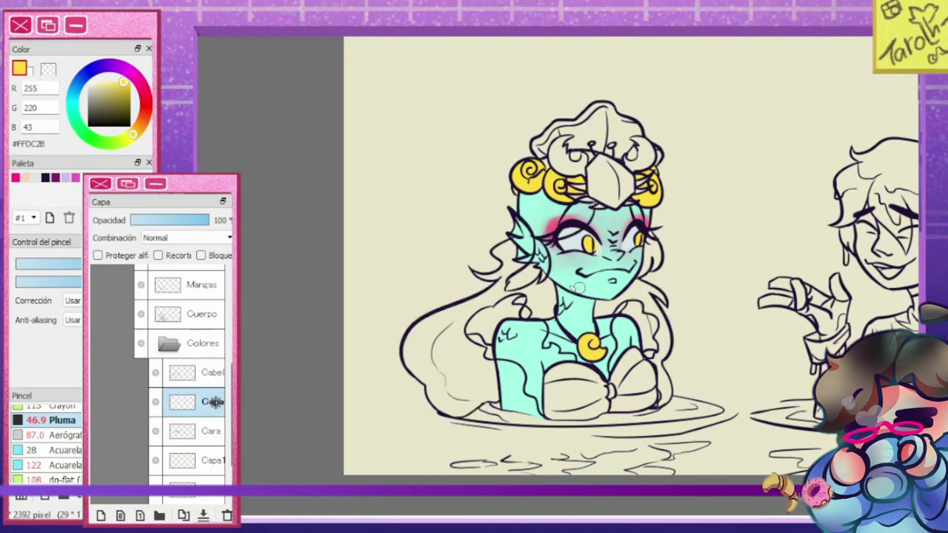
{"action": "left_click", "coordinate": [98, 254]}
{"action": "left_click", "coordinate": [193, 461]}
{"action": "left_click", "coordinate": [194, 343]}
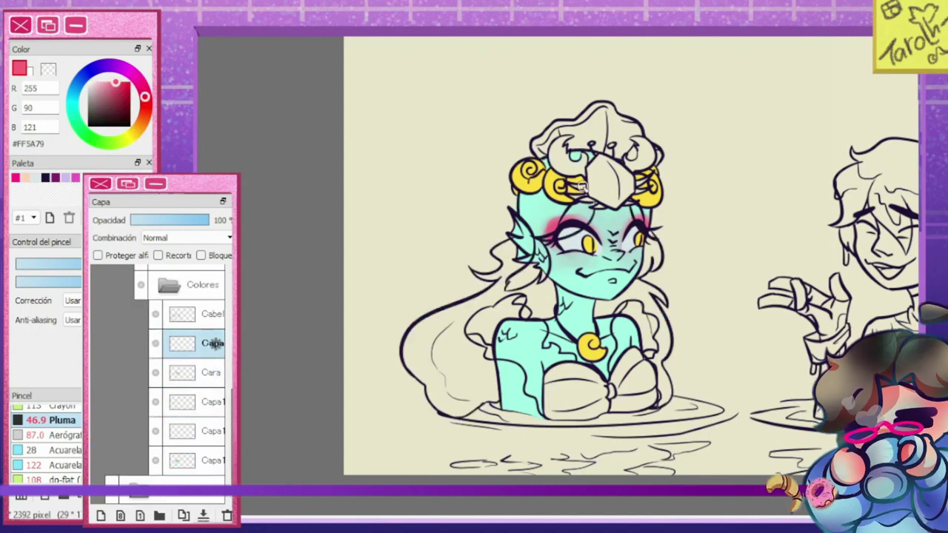
Fill the mermaid's long hair with pink #FF5A79 on the layer beneath Cabello, erasing the overspill along its outline
{"action": "scroll", "coordinate": [186, 356], "scroll_direction": "up", "scroll_amount": 4}
{"action": "scroll", "coordinate": [185, 356], "scroll_direction": "down", "scroll_amount": 2}
{"action": "left_click", "coordinate": [218, 366]}
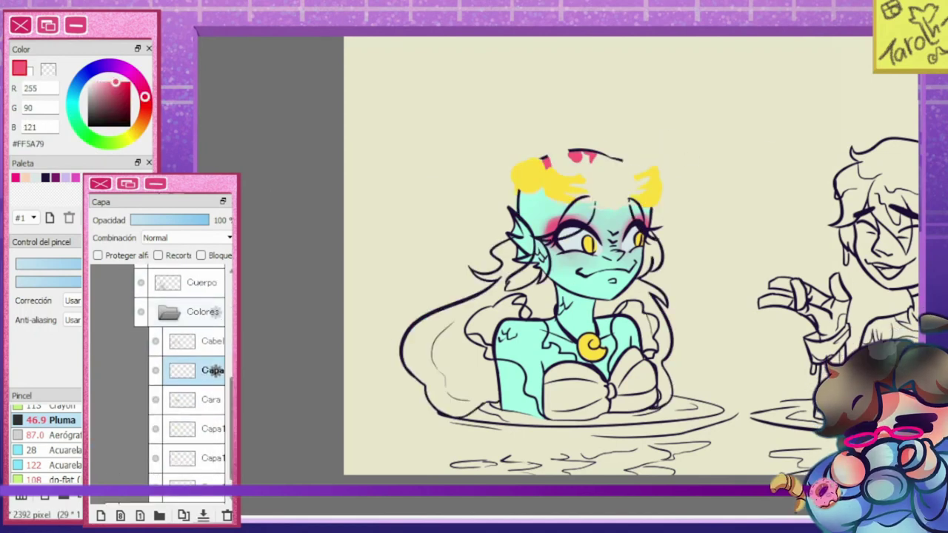
{"action": "left_click", "coordinate": [218, 367]}
{"action": "scroll", "coordinate": [186, 355], "scroll_direction": "up", "scroll_amount": 2}
{"action": "left_click", "coordinate": [163, 360]}
{"action": "mouse_move", "coordinate": [563, 148]}
{"action": "left_mouse_down"}
{"action": "mouse_move", "coordinate": [636, 176]}
{"action": "mouse_move", "coordinate": [652, 245]}
{"action": "mouse_move", "coordinate": [644, 274]}
{"action": "left_mouse_up"}
{"action": "key", "text": "e"}
{"action": "scroll", "coordinate": [145, 311], "scroll_direction": "up", "scroll_amount": 2}
{"action": "mouse_move", "coordinate": [578, 311]}
{"action": "left_mouse_down"}
{"action": "mouse_move", "coordinate": [637, 355]}
{"action": "mouse_move", "coordinate": [622, 385]}
{"action": "left_mouse_up"}
{"action": "scroll", "coordinate": [185, 355], "scroll_direction": "down", "scroll_amount": 3}
{"action": "left_click_drag", "start_coordinate": [578, 281], "coordinate": [630, 340]}
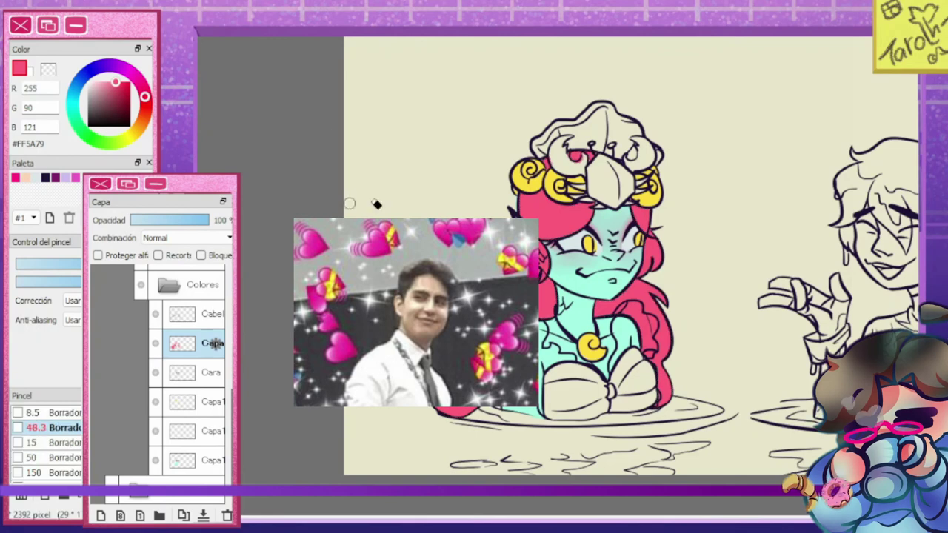
Recolour the hair to #FF1E57 with alpha protected, test the Superposición blend mode, and set the layer to Normal at 82% opacity
{"action": "key", "text": "e"}
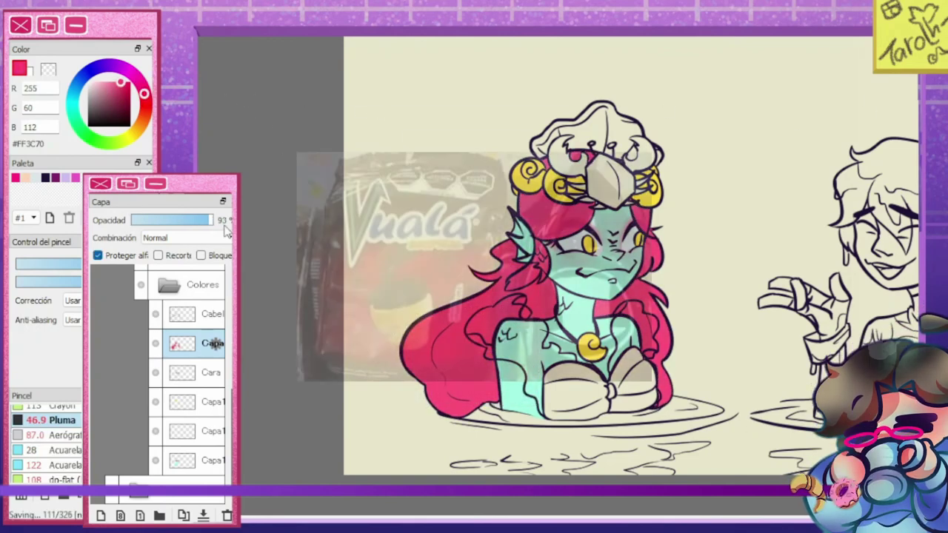
{"action": "left_click", "coordinate": [186, 238]}
{"action": "left_click", "coordinate": [185, 276]}
{"action": "scroll", "coordinate": [185, 237], "scroll_direction": "up", "scroll_amount": 3}
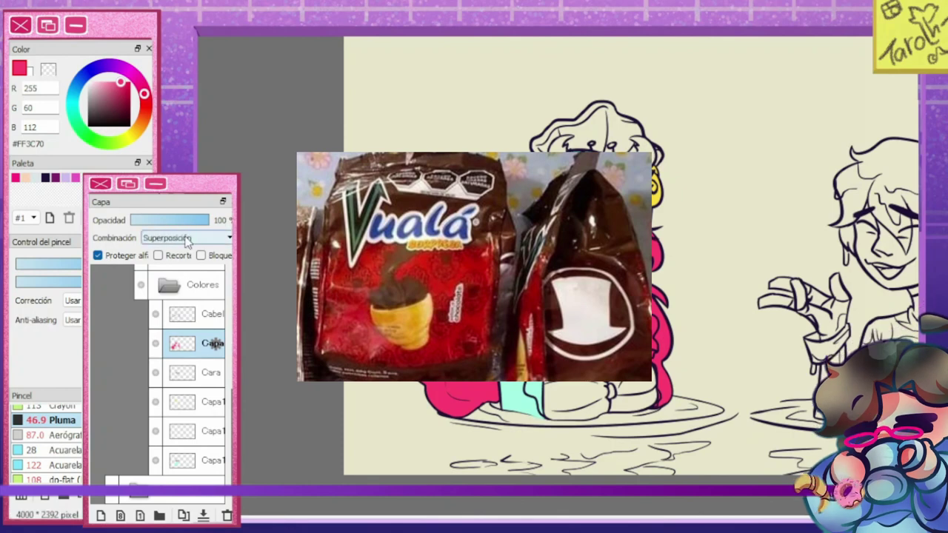
{"action": "left_click_drag", "start_coordinate": [183, 220], "coordinate": [169, 232]}
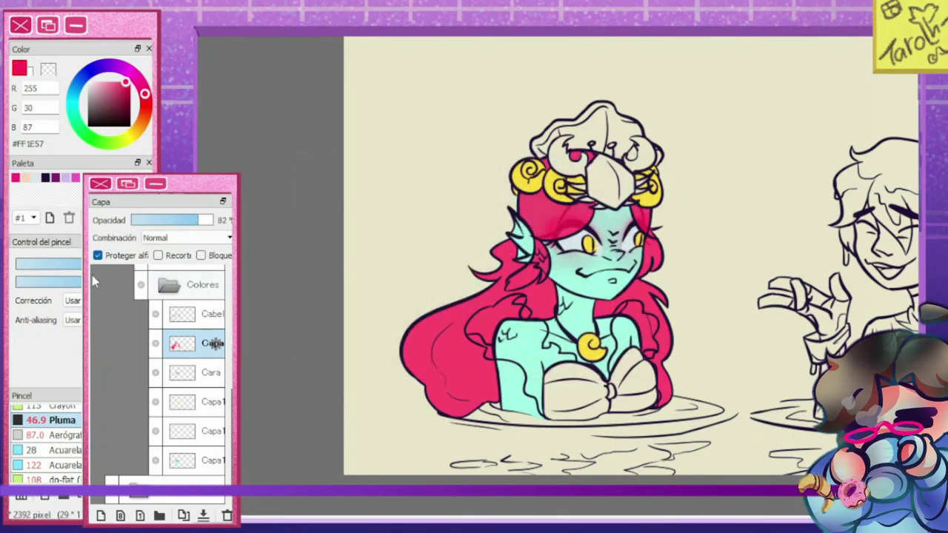
Try grouping the face line and colour layers beneath the hair into a new folder
{"action": "left_click", "coordinate": [169, 413]}
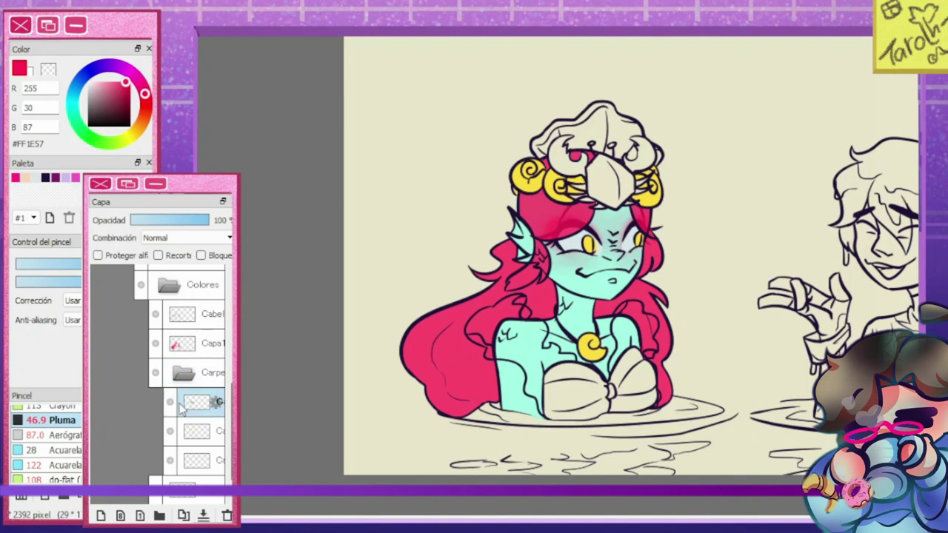
{"action": "mouse_move", "coordinate": [169, 413]}
{"action": "left_mouse_down"}
{"action": "mouse_move", "coordinate": [214, 446]}
{"action": "mouse_move", "coordinate": [199, 378]}
{"action": "left_mouse_up"}
{"action": "key", "text": "v"}
{"action": "left_click", "coordinate": [203, 341]}
{"action": "left_click", "coordinate": [207, 370]}
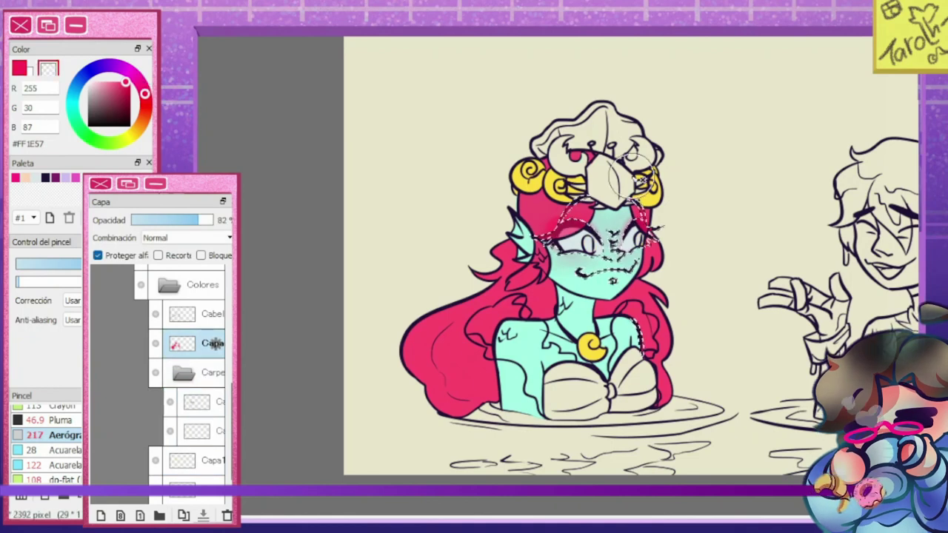
Save the illustration and set the hair colour layer's opacity to 86%
{"action": "left_click", "coordinate": [197, 401]}
{"action": "key", "text": "ctrl+s"}
{"action": "left_click", "coordinate": [196, 343]}
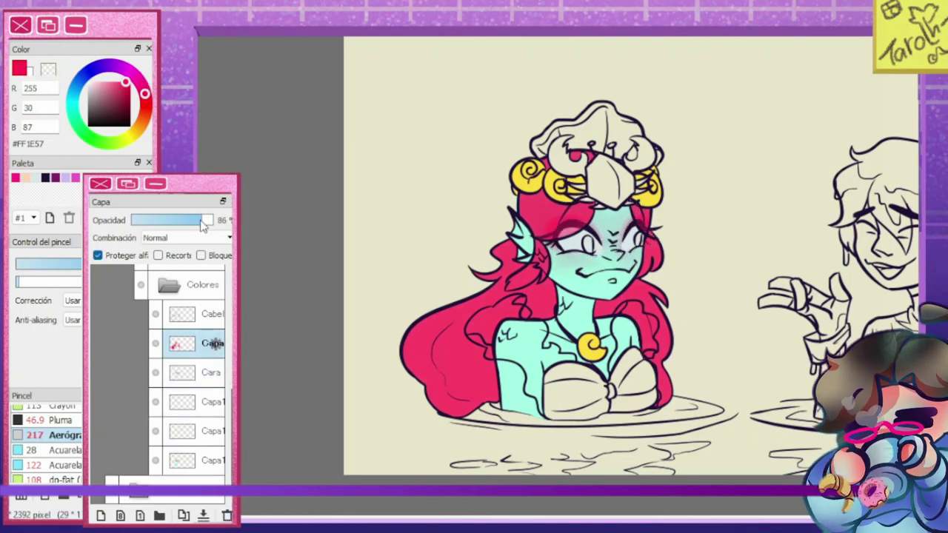
Move the yellow details layer above the eye whites, and protect the skin layer's alpha for airbrushing
{"action": "left_click", "coordinate": [196, 460]}
{"action": "key", "text": "e"}
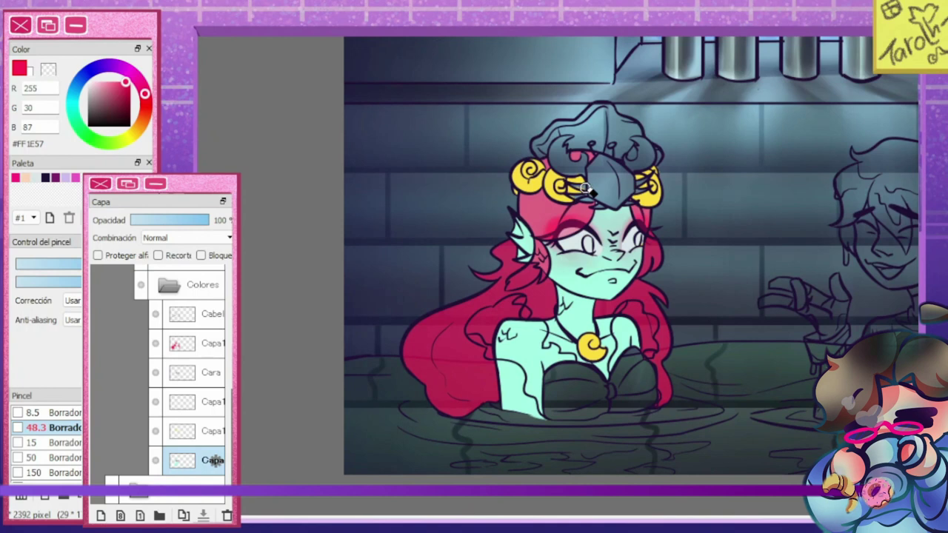
{"action": "left_click", "coordinate": [194, 404]}
{"action": "key", "text": "v"}
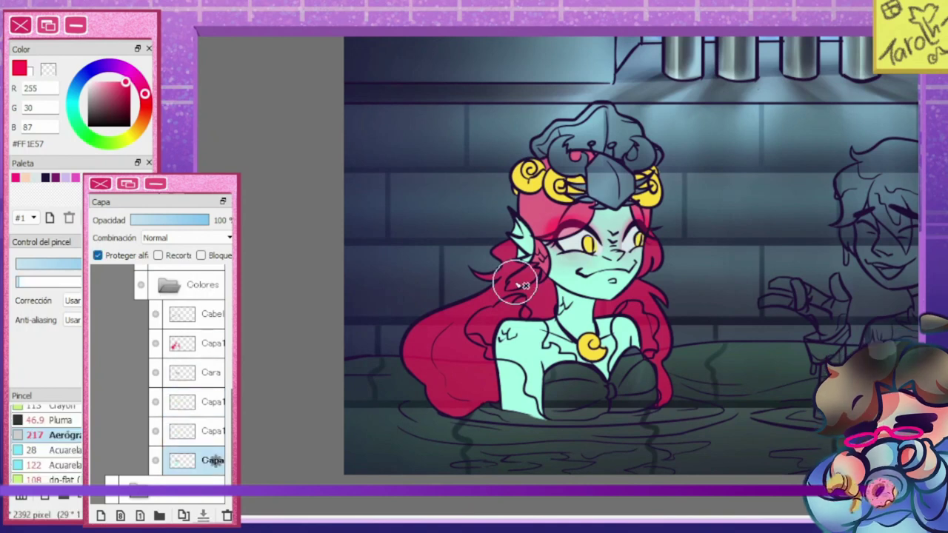
Sample the mermaid's skin colour #88DDC9 and move the crown line layer into the Colores folder
{"action": "left_click", "coordinate": [563, 334], "text": "alt"}
{"action": "left_click_drag", "start_coordinate": [185, 402], "coordinate": [202, 319]}
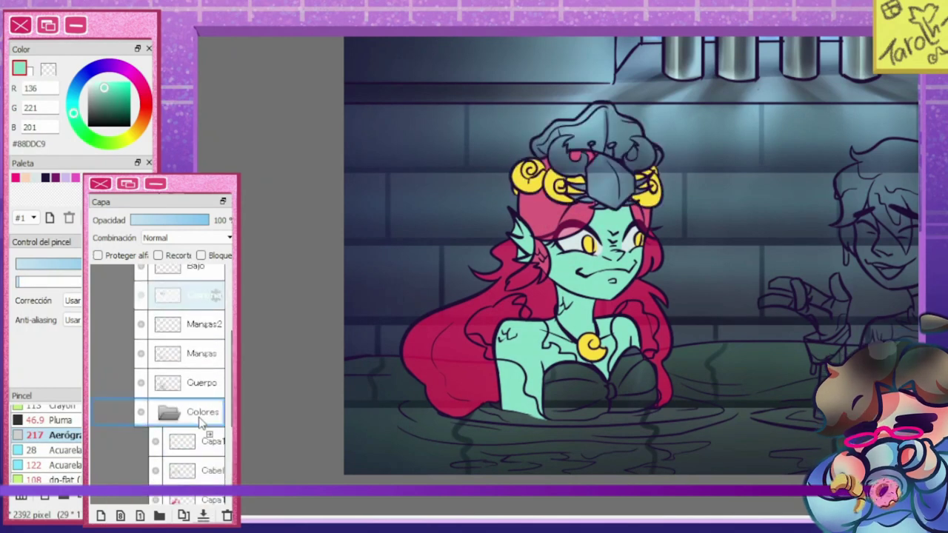
Hide the background and colour the crown's crab #F73A3C with the Pluma brush on a layer beneath the crown lines
{"action": "left_click", "coordinate": [15, 177]}
{"action": "left_click", "coordinate": [140, 360]}
{"action": "scroll", "coordinate": [592, 244], "scroll_direction": "up", "scroll_amount": 3}
{"action": "scroll", "coordinate": [709, 216], "scroll_direction": "up", "scroll_amount": 5}
{"action": "key", "text": "n"}
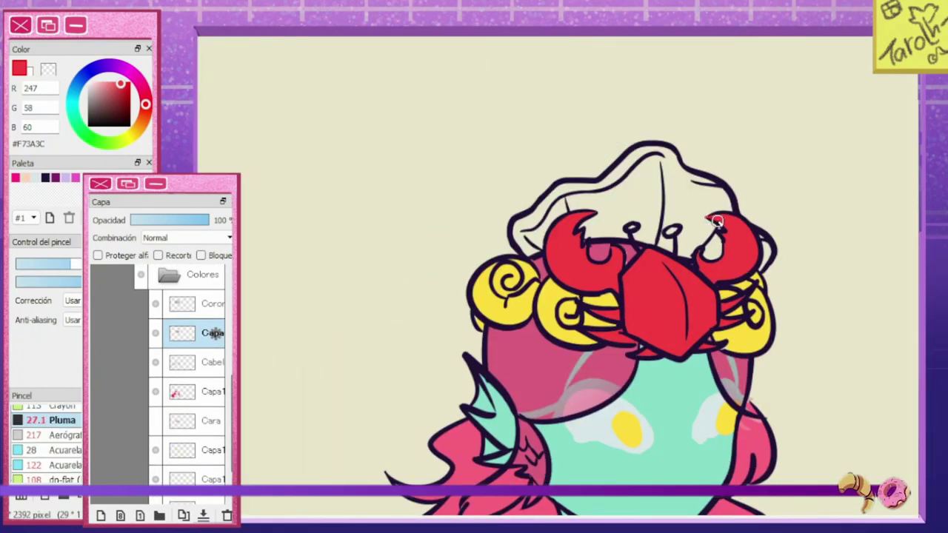
Touch up the areas around the crab with #FF1E57 on the hair layer and #FFDC2B on the yellow details layer
{"action": "left_click", "coordinate": [213, 391]}
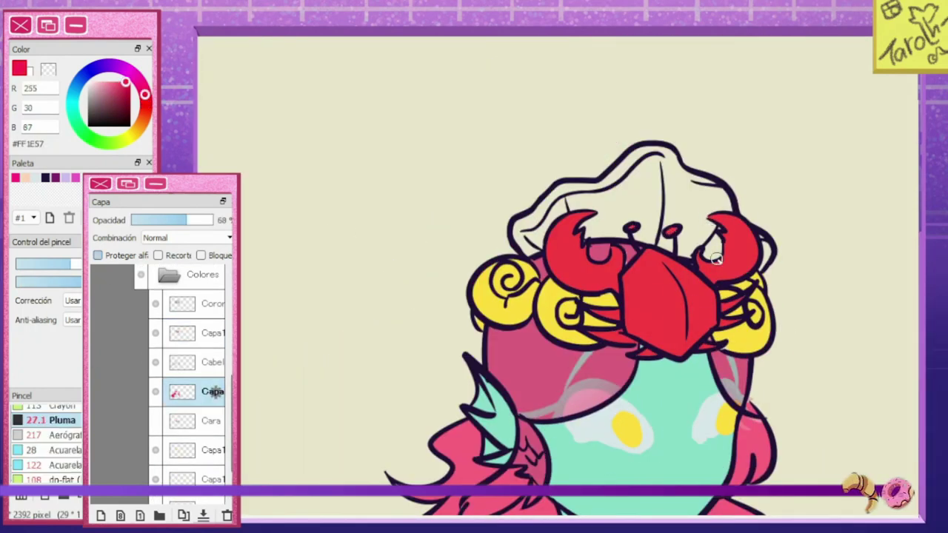
{"action": "left_click", "coordinate": [213, 449]}
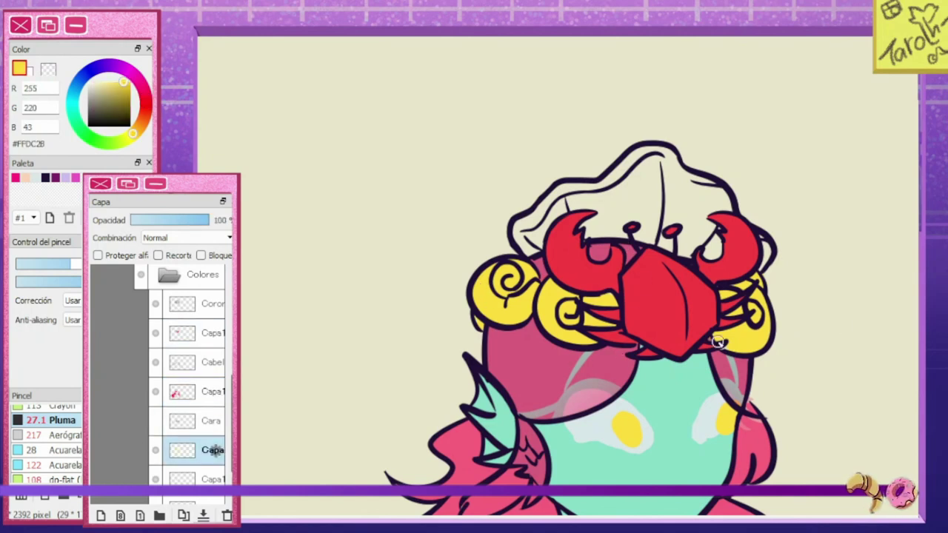
Colour the crown's large shell on a layer beneath the crab colour, trying magenta #FF2BE6 and settling on purple #8D65EA
{"action": "left_click_drag", "start_coordinate": [212, 450], "coordinate": [213, 363]}
{"action": "left_click", "coordinate": [763, 251]}
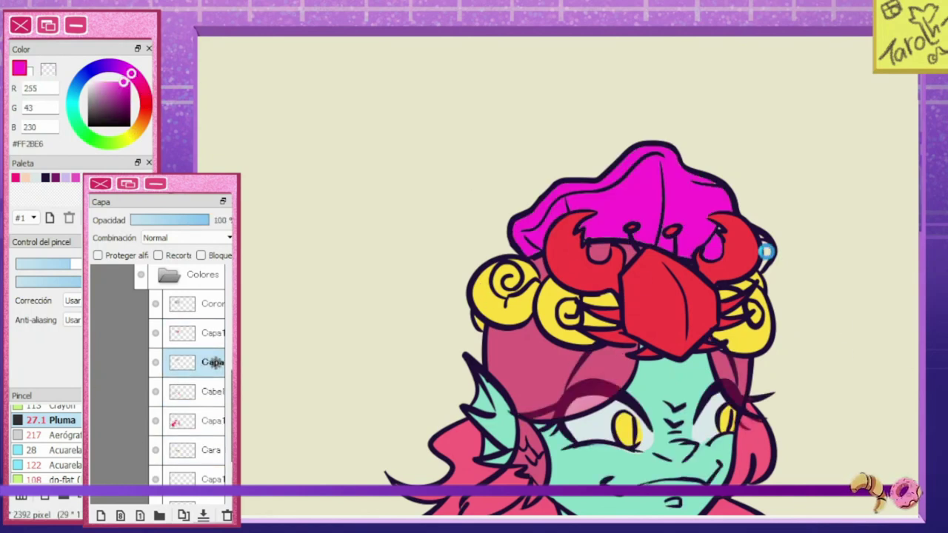
{"action": "scroll", "coordinate": [239, 64], "scroll_direction": "down", "scroll_amount": 3}
{"action": "left_click", "coordinate": [382, 174]}
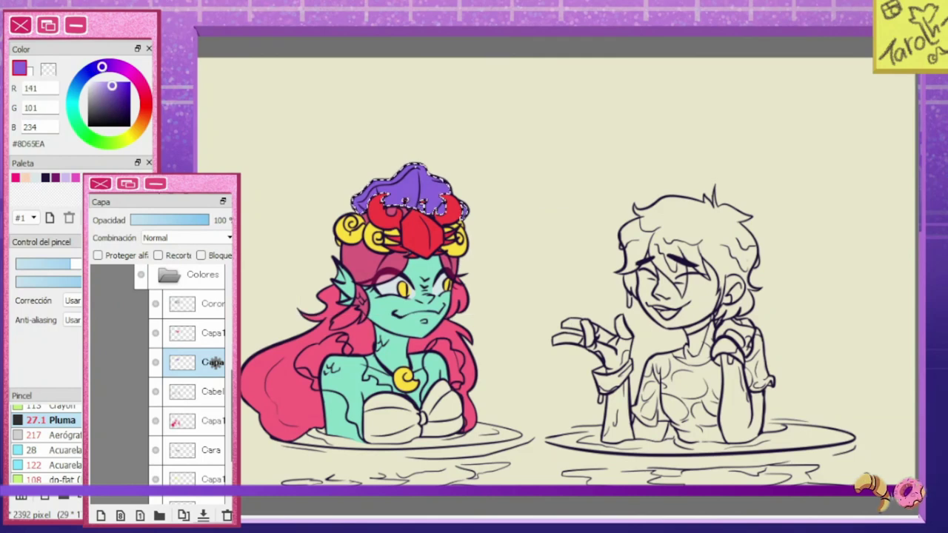